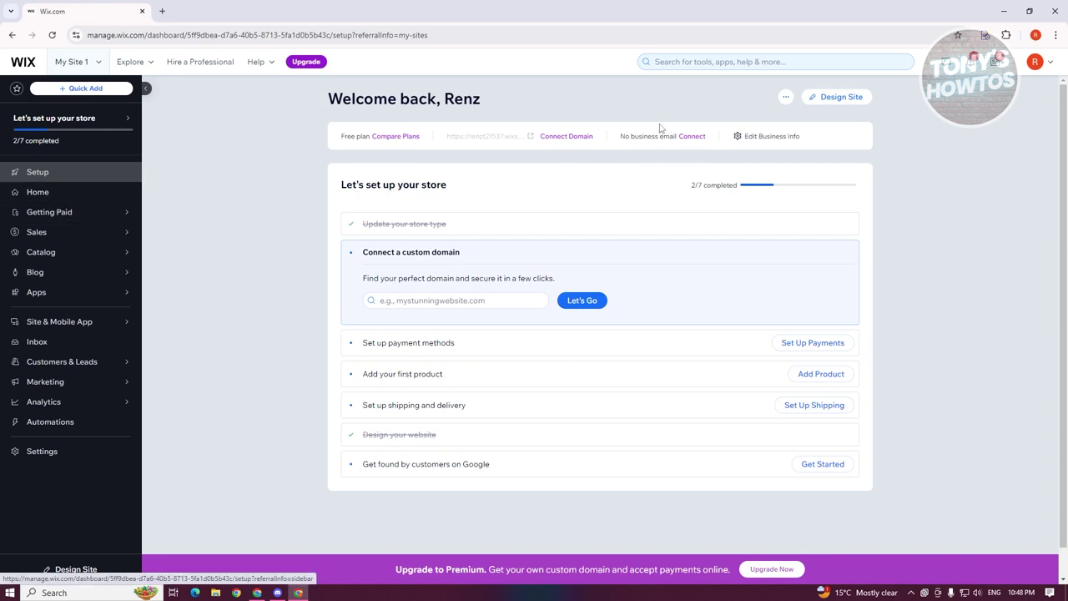
Open My Site 1 in the Wix Editor with Design Site.
click(853, 101)
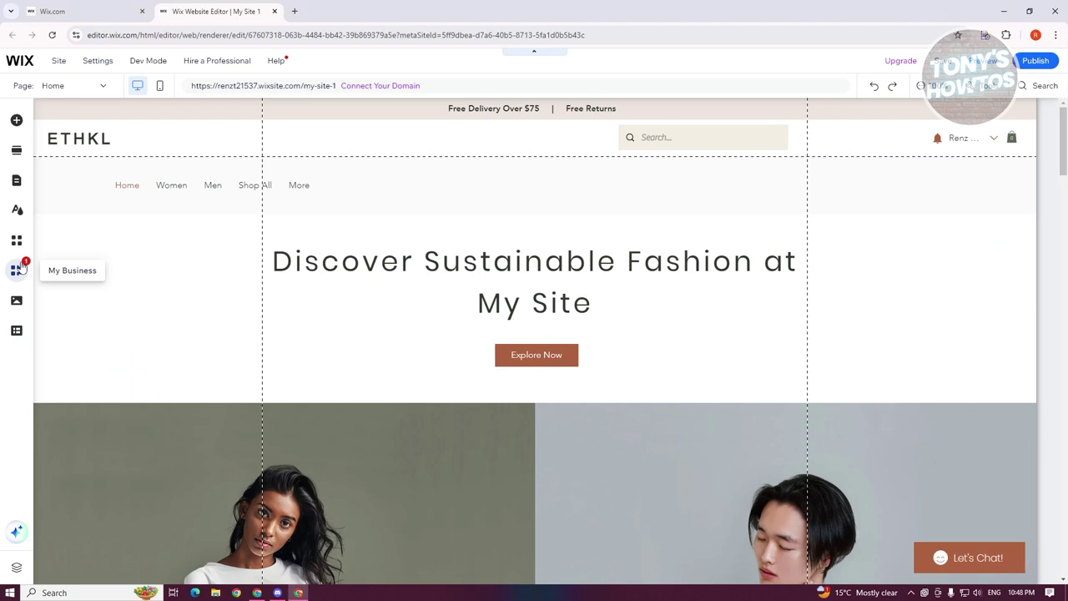
Check the Wix Members Area app, then search the editor for 'MEM' and open a members result.
click(20, 267)
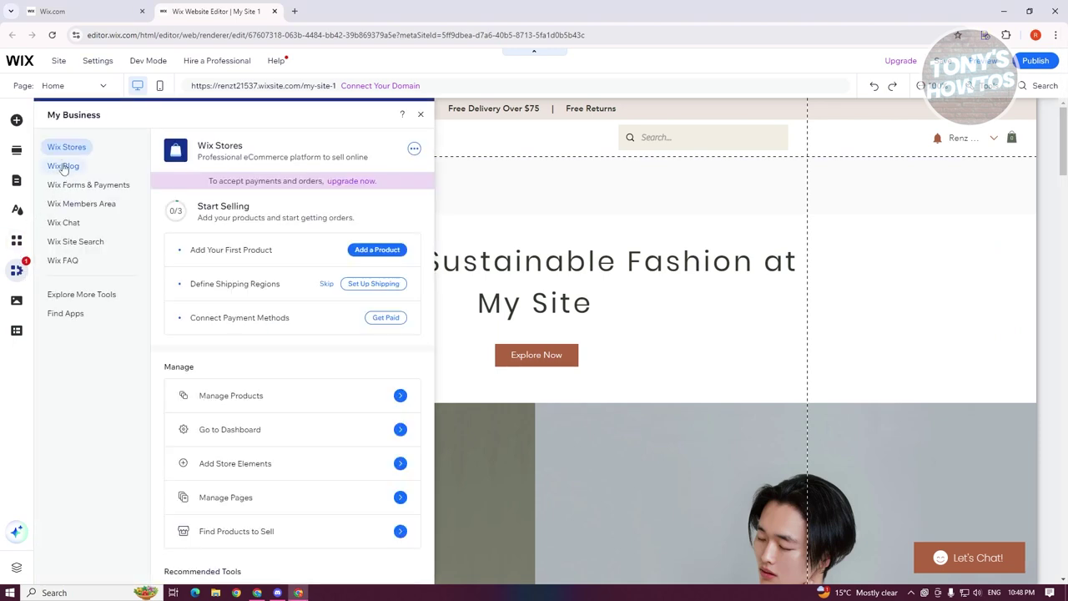
click(80, 205)
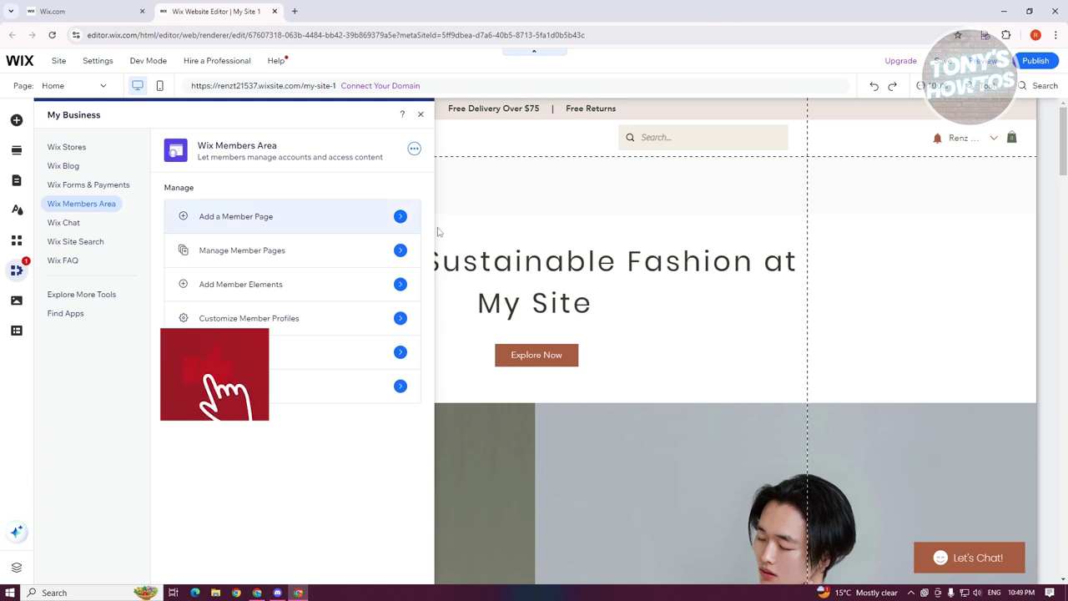
click(1041, 86)
text(MEMBERS)
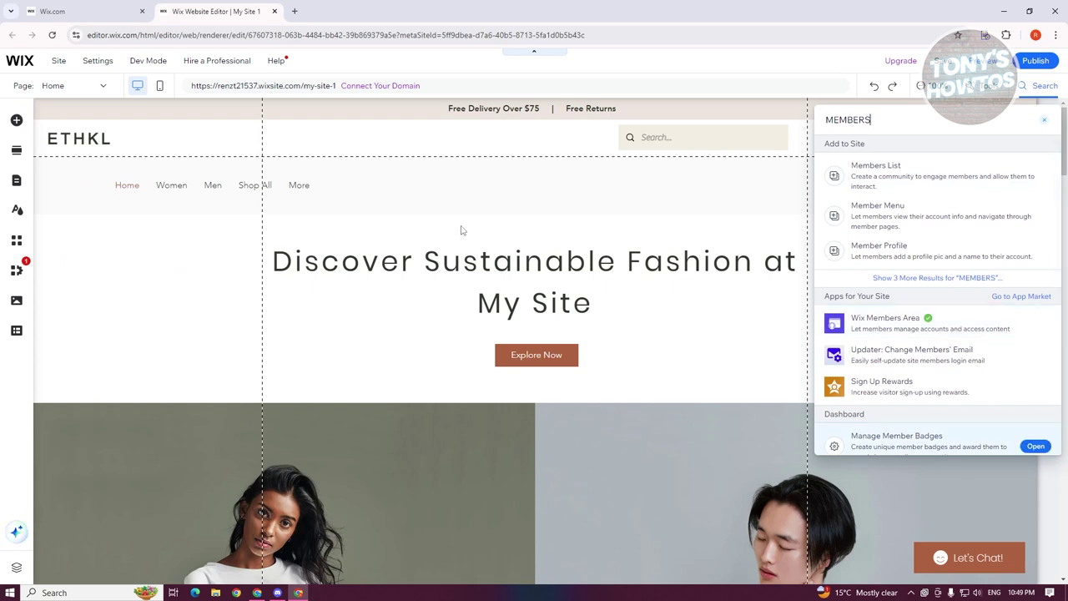
click(879, 250)
Close the My Site 1 editor, open the VOID blog site, and view the Wix Members Area app.
click(52, 11)
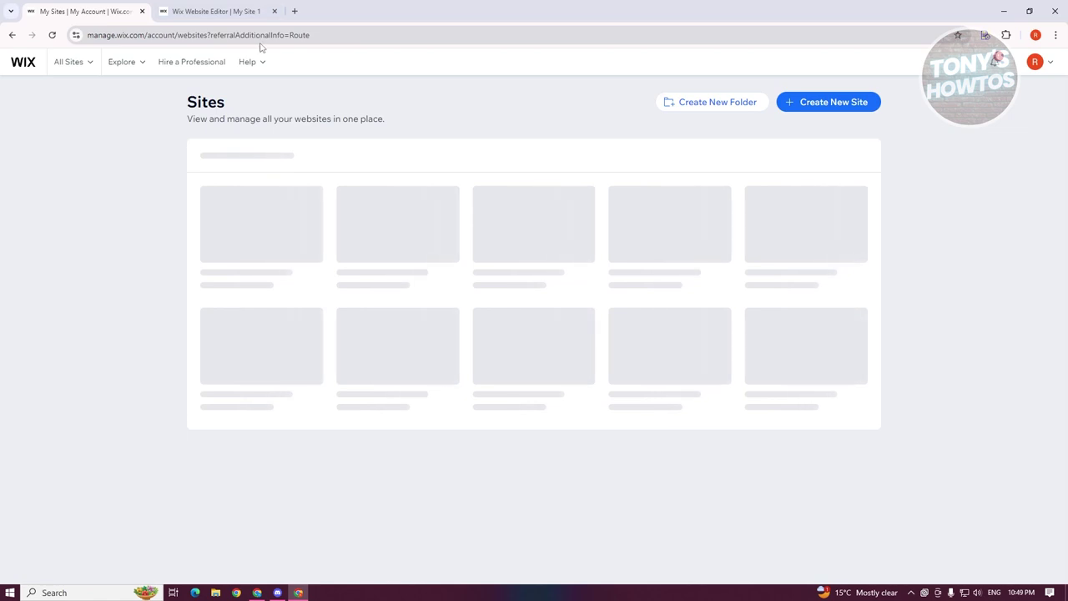
mouse_move(686, 264)
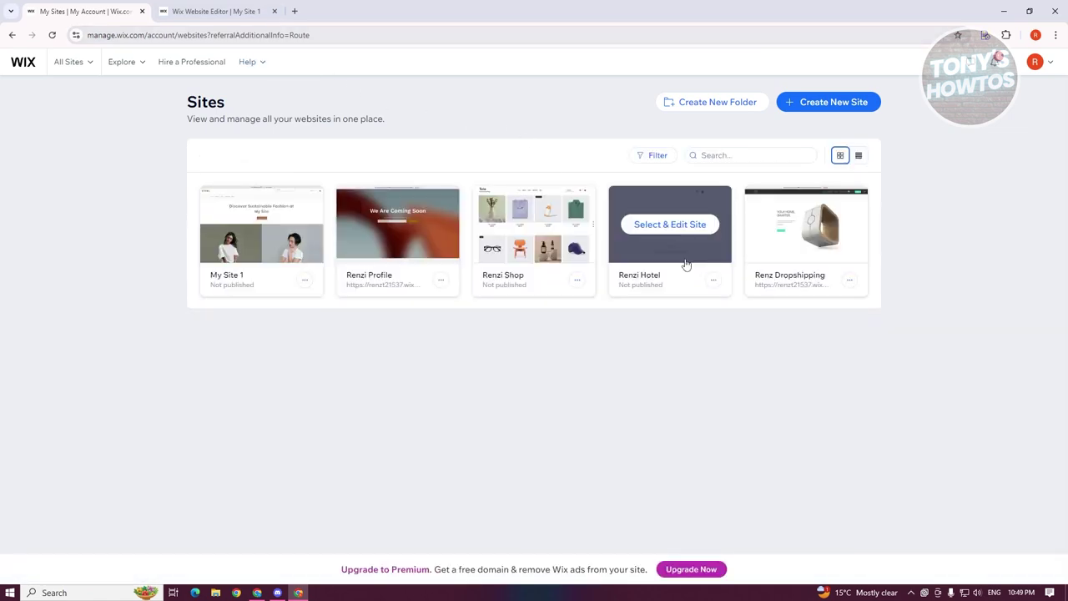
click(394, 232)
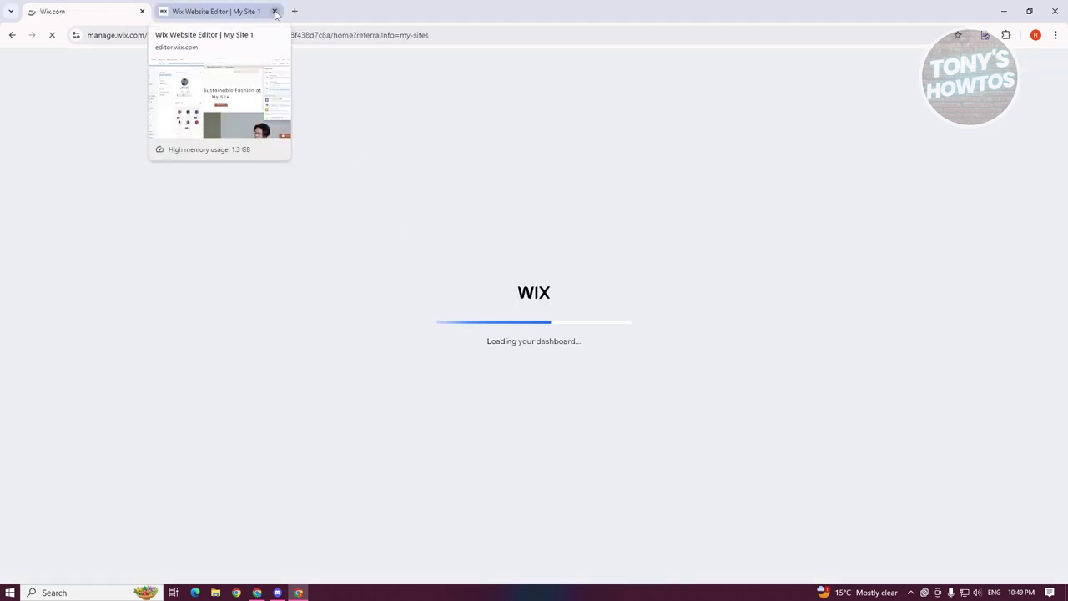
click(275, 12)
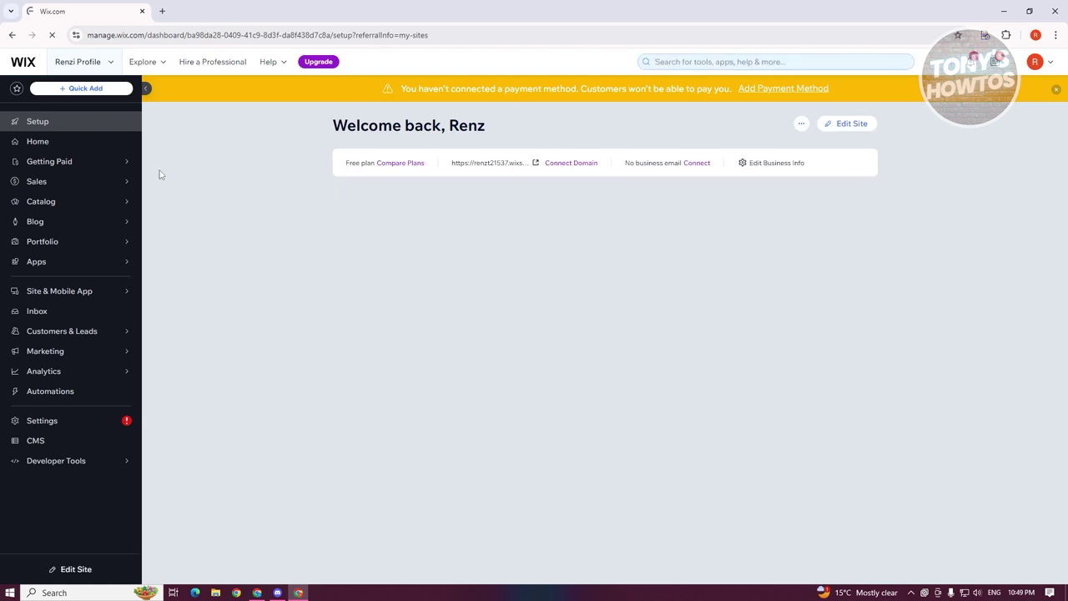
click(838, 125)
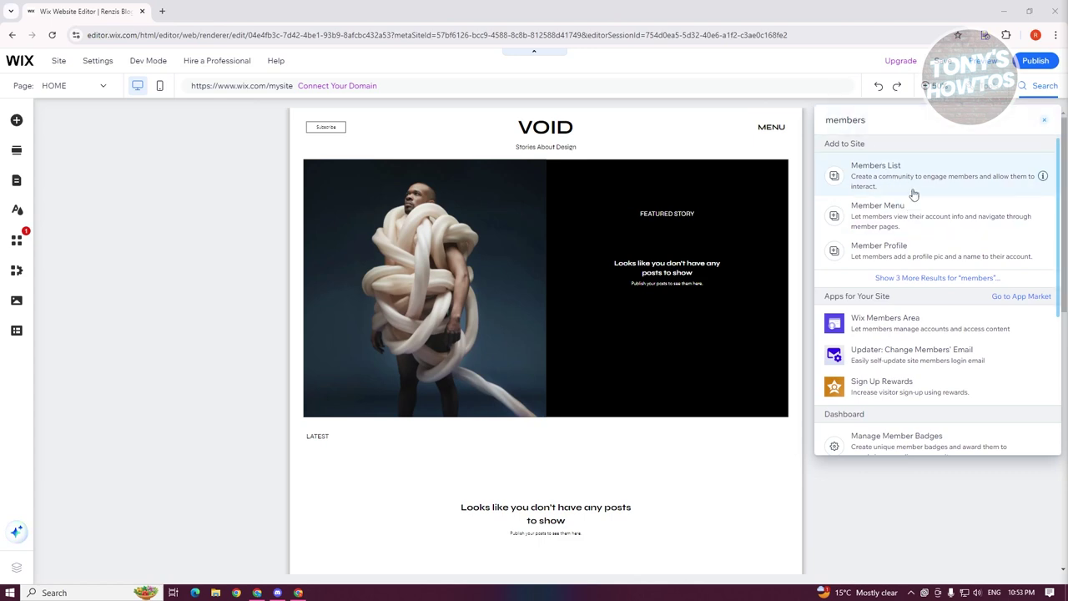
click(926, 327)
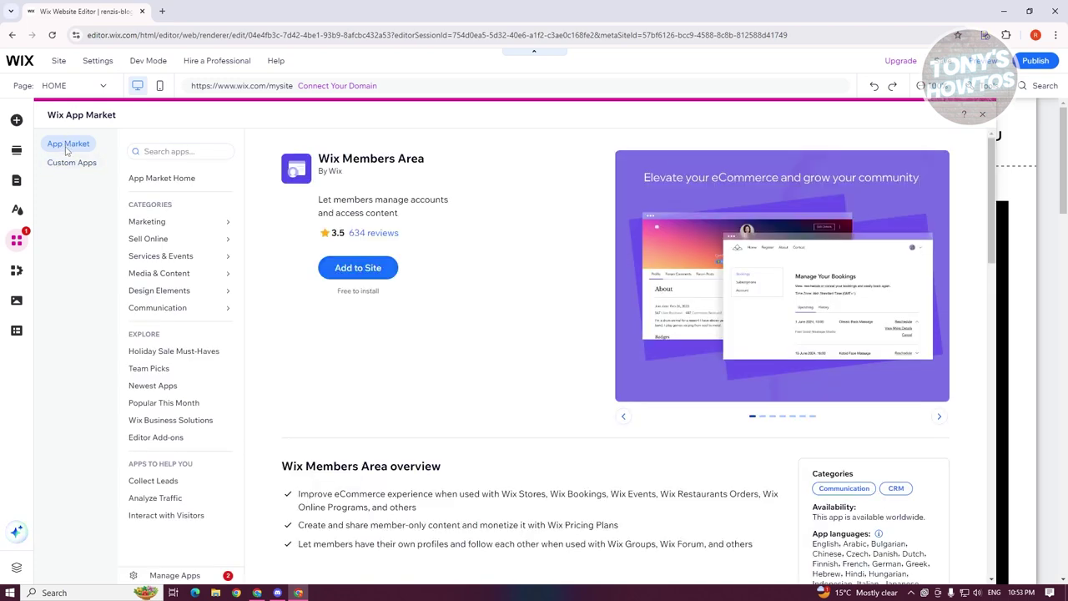
Add Wix Members Area to the VOID blog site from the App Market.
click(358, 267)
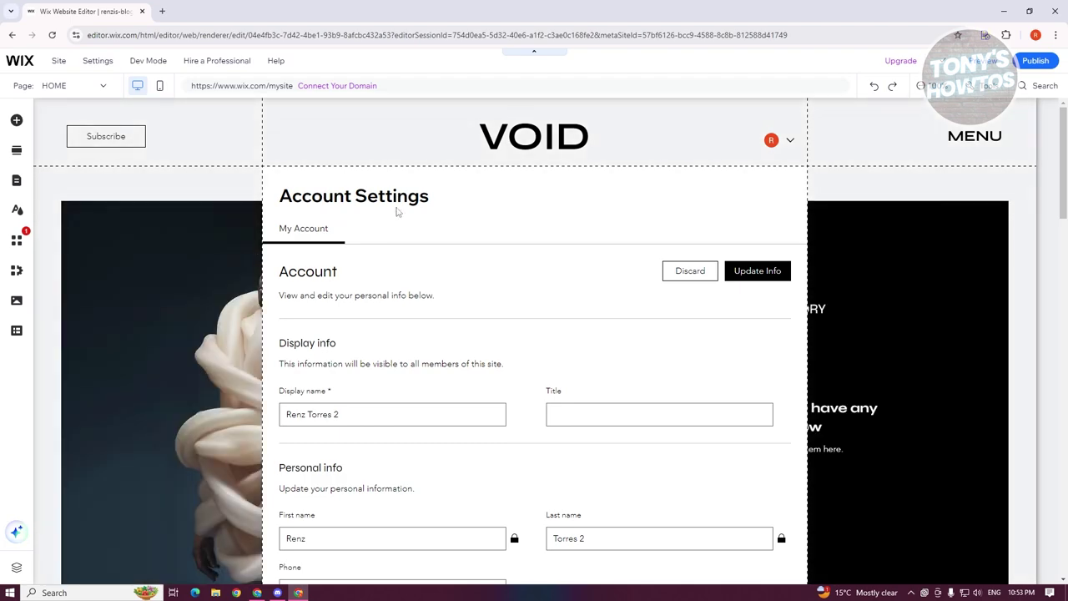
Open the member Account Settings page for customizing from Wix Members Area.
scroll(704, 334, down, 8)
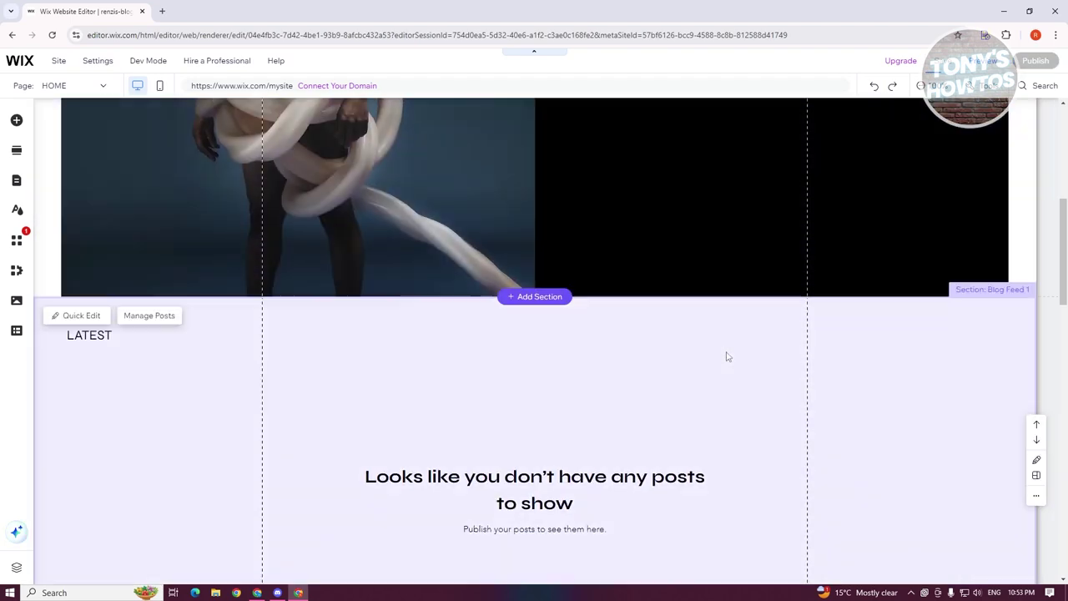
scroll(728, 354, down, 3)
scroll(730, 353, up, 10)
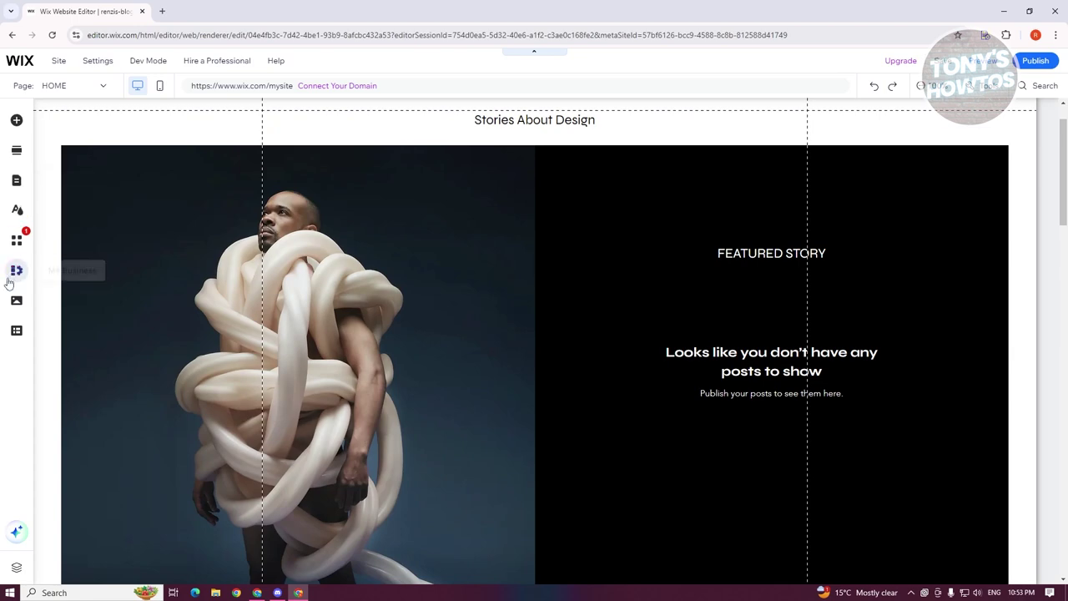
click(16, 272)
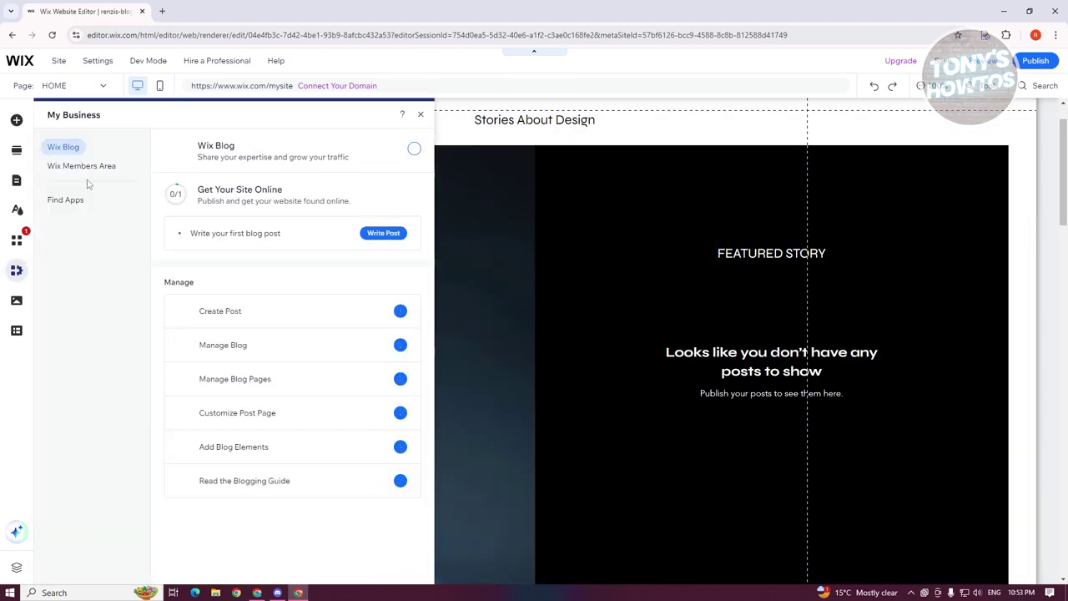
click(67, 174)
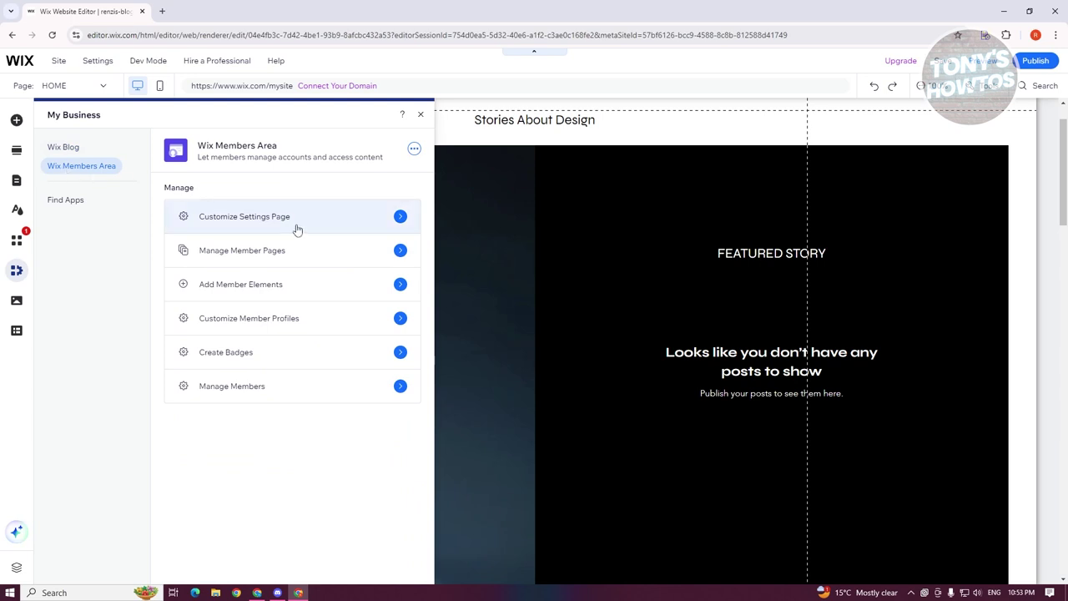
click(400, 217)
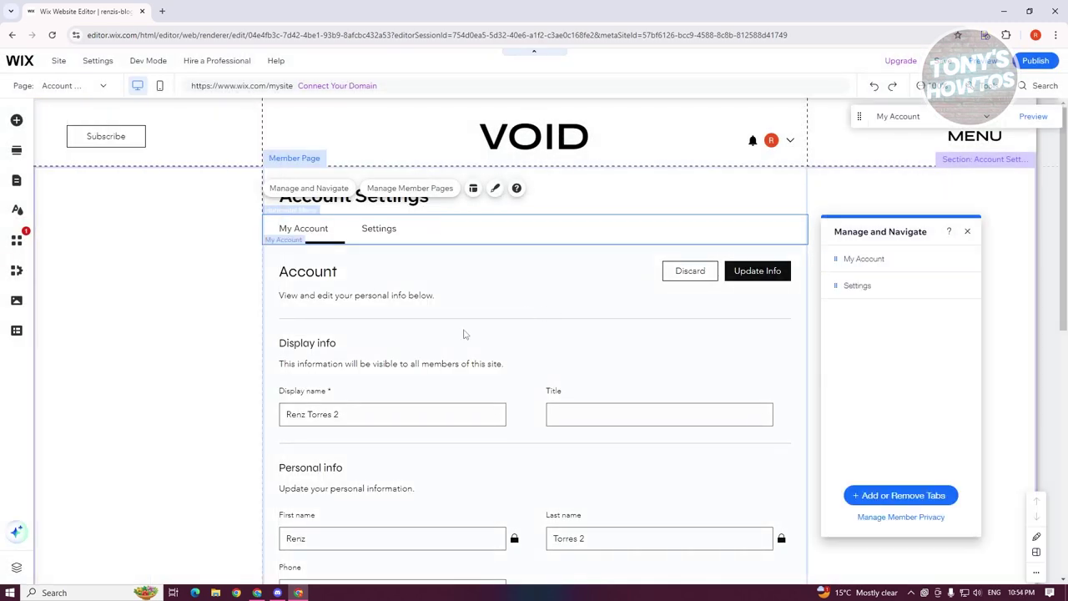
Review the Account Settings page, then list the Members Area pages.
scroll(465, 334, down, 1)
scroll(465, 333, down, 6)
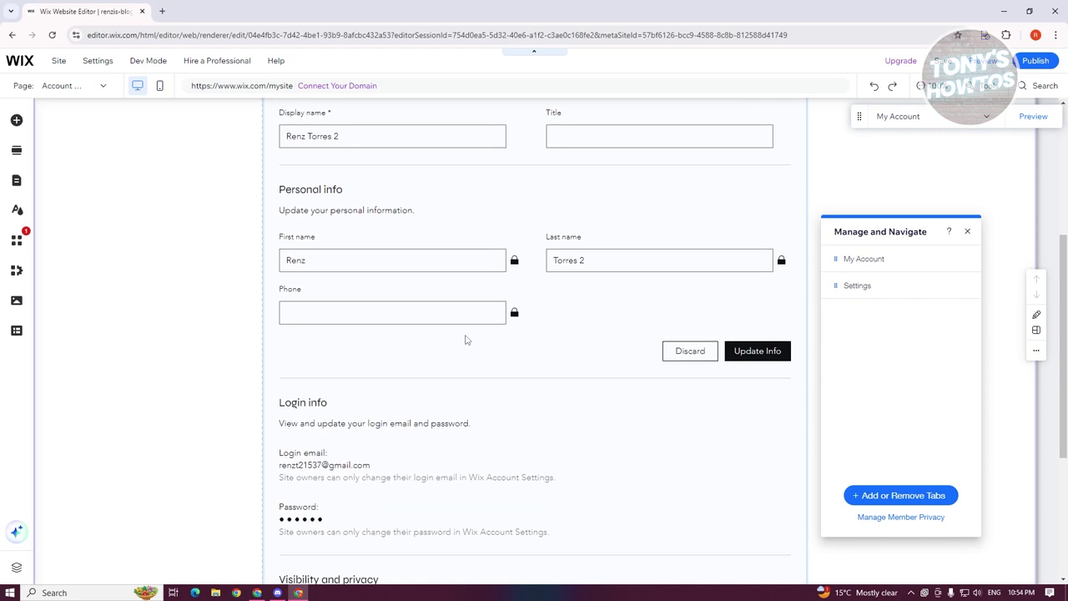
scroll(512, 343, up, 7)
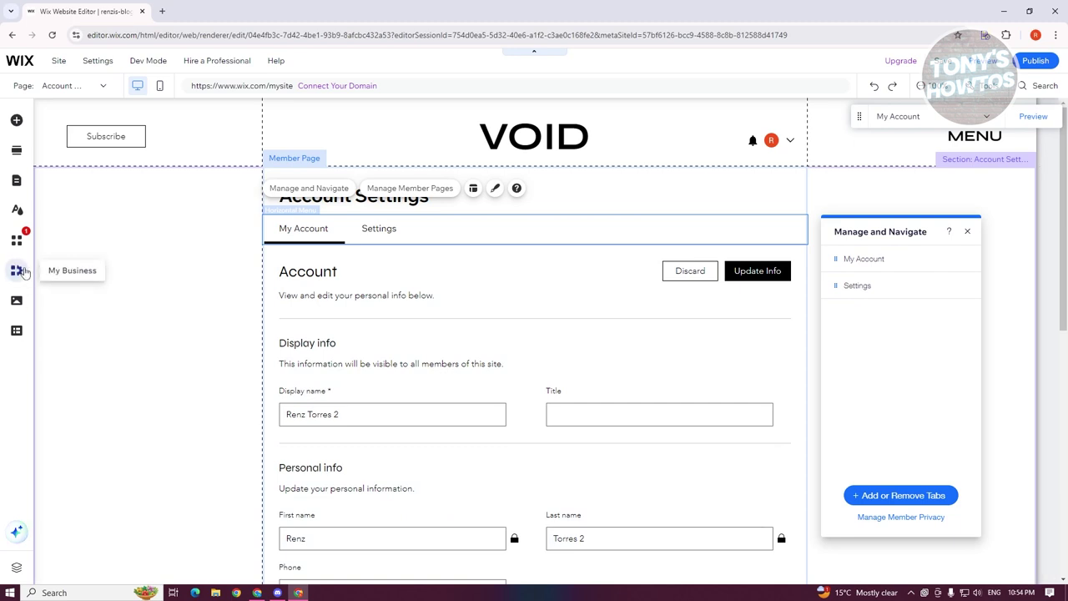
click(17, 272)
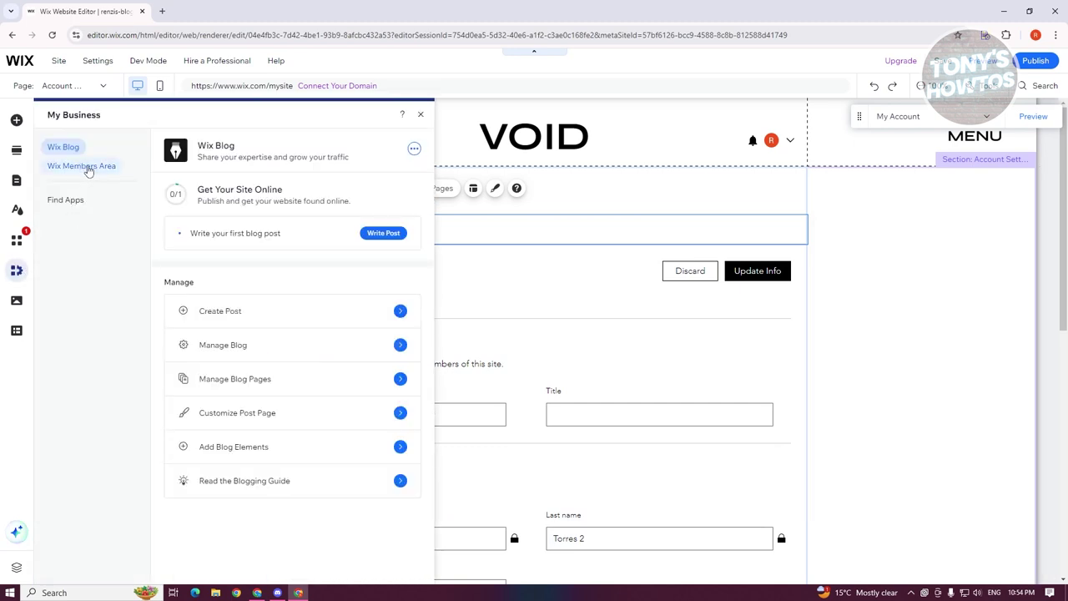
click(86, 167)
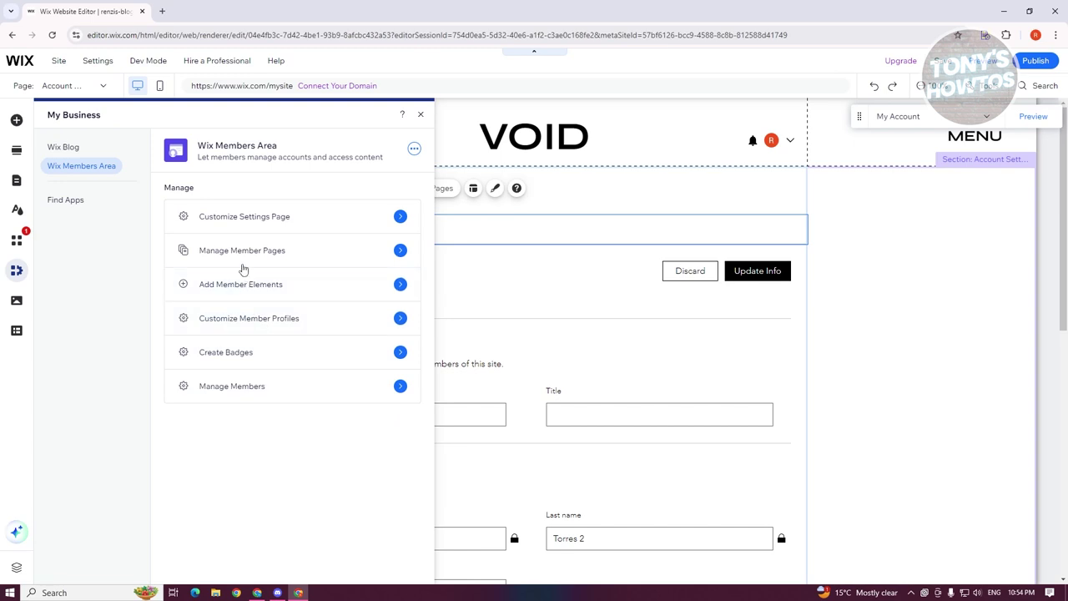
click(240, 252)
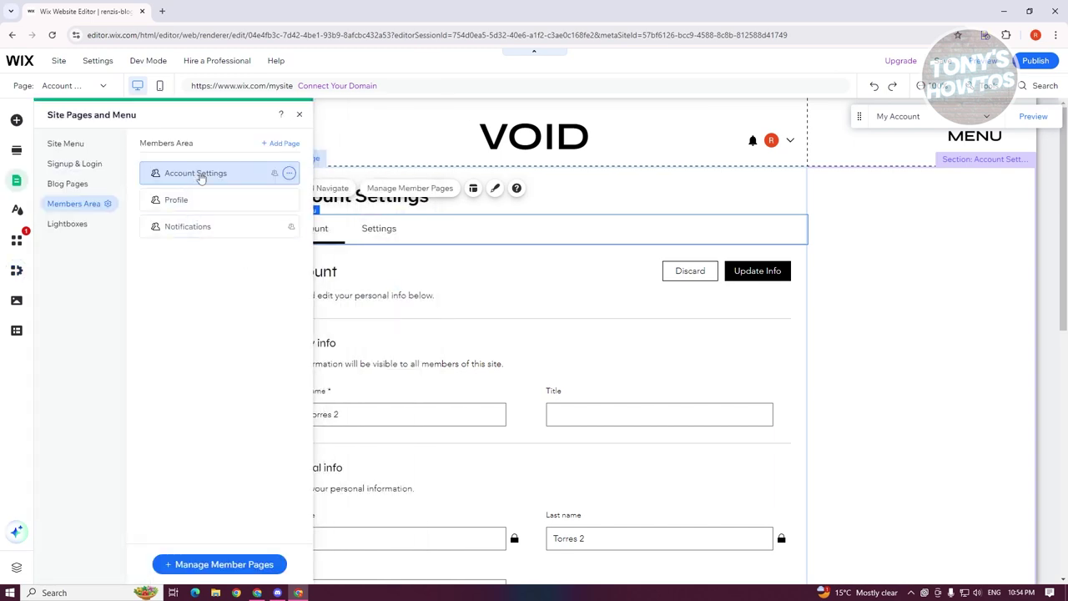
View the member Profile and Notifications pages, then reopen the business apps list.
click(211, 208)
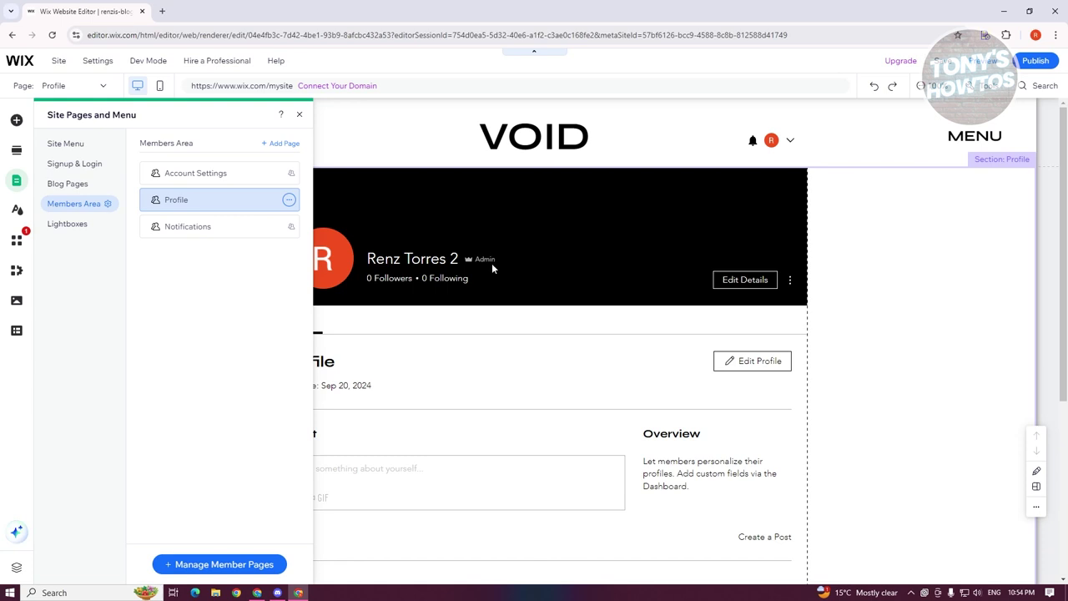
click(213, 231)
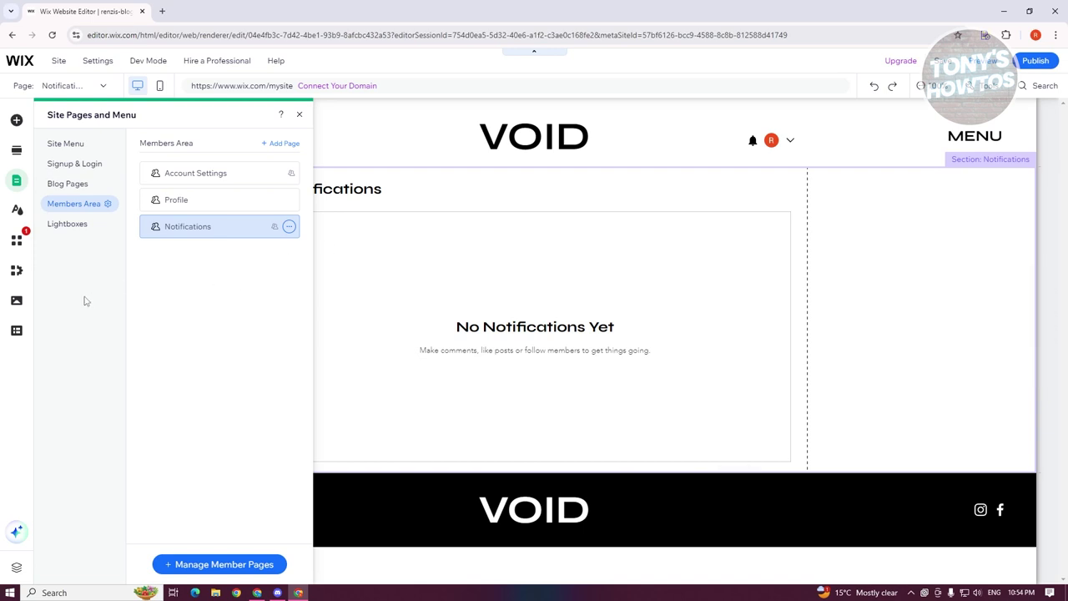
click(16, 270)
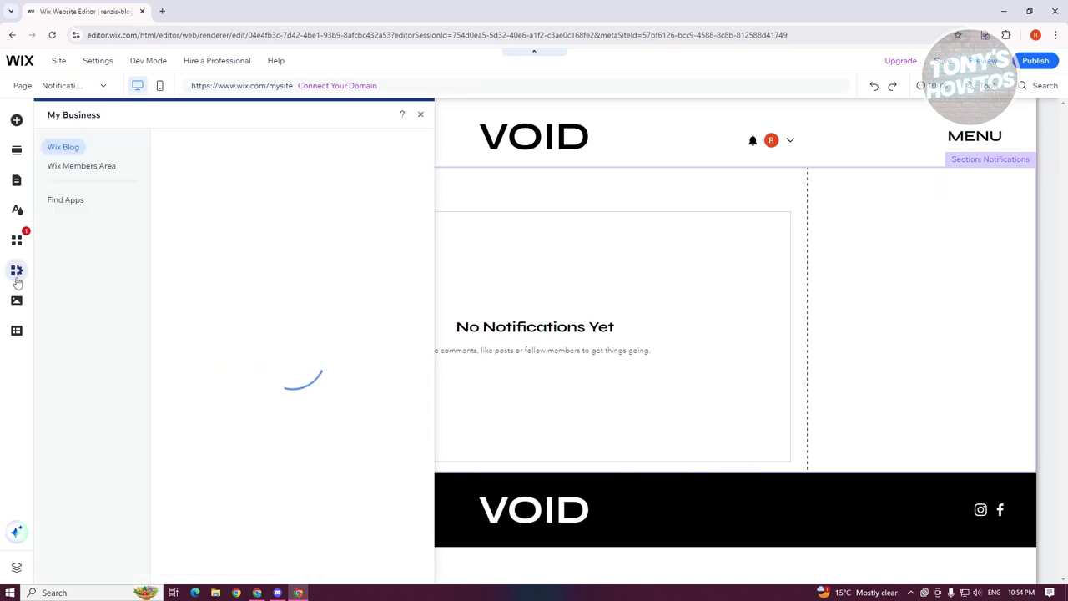
click(83, 167)
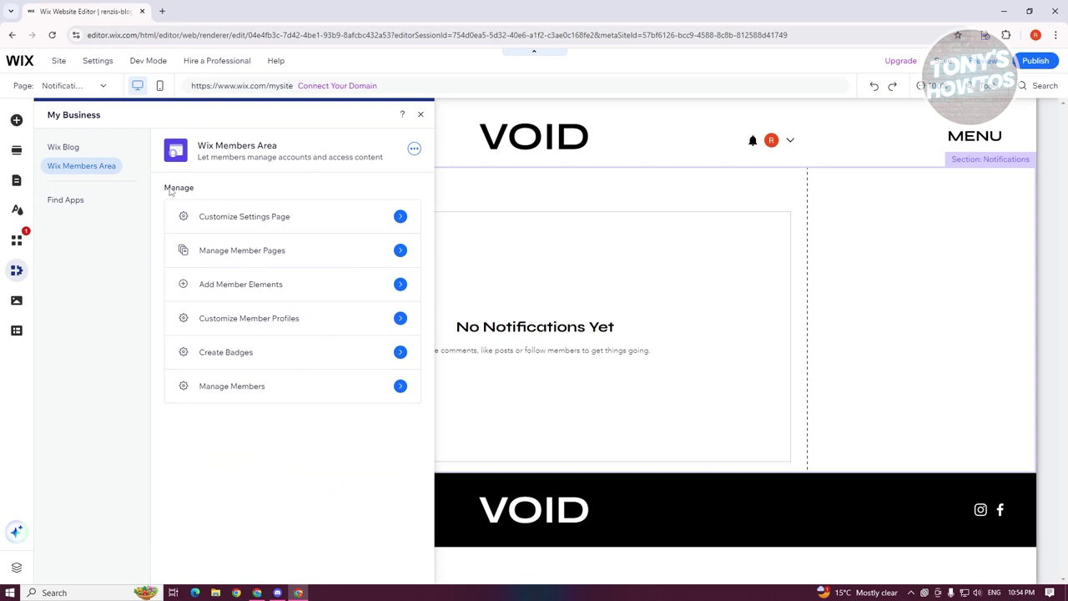
click(270, 292)
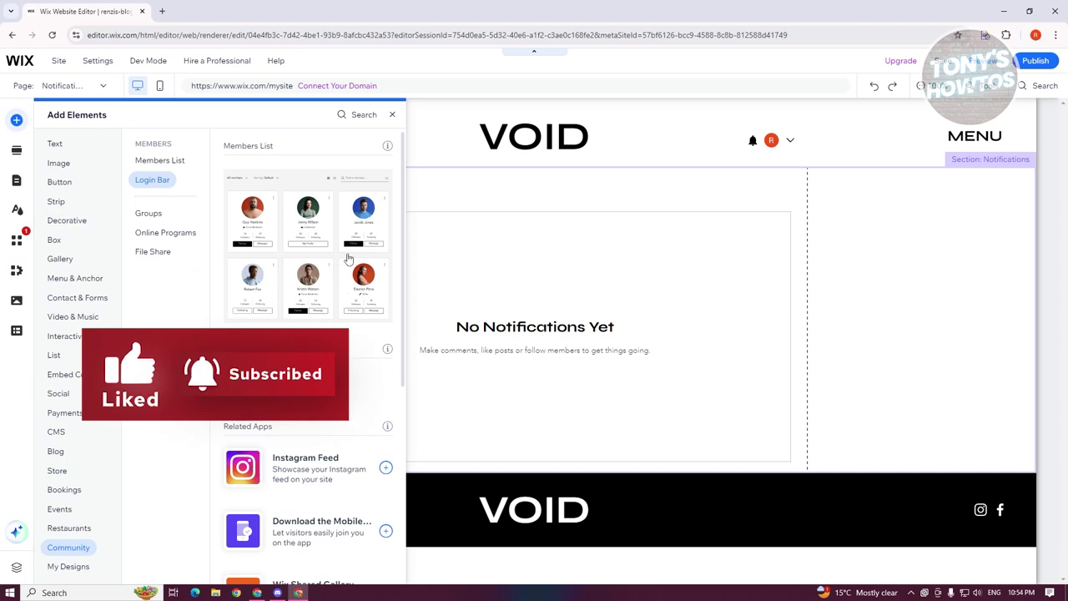
scroll(244, 198, down, 1)
scroll(244, 198, down, 3)
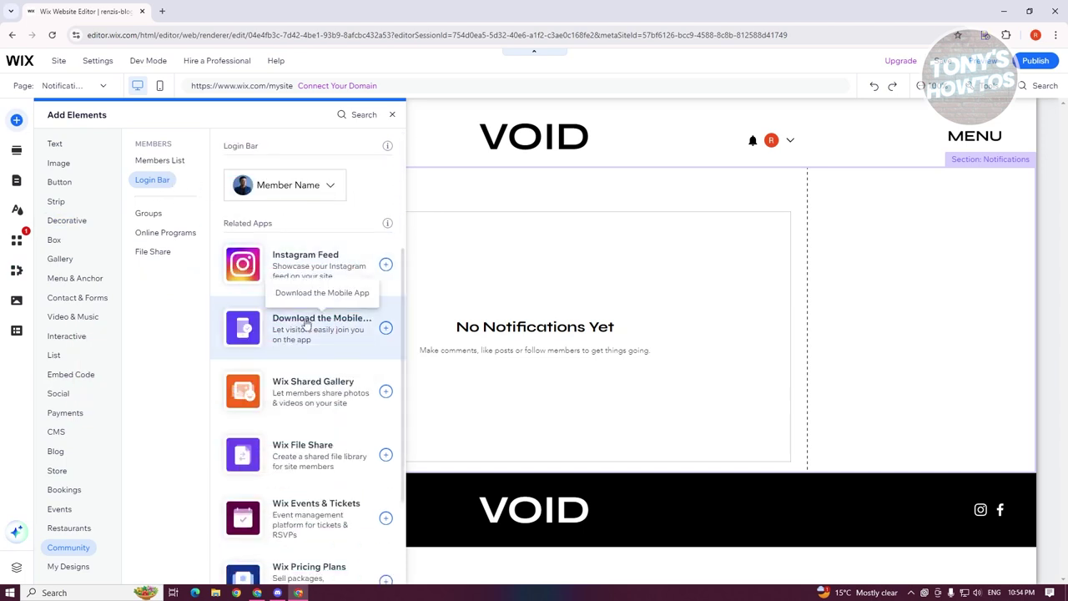
click(174, 232)
click(160, 253)
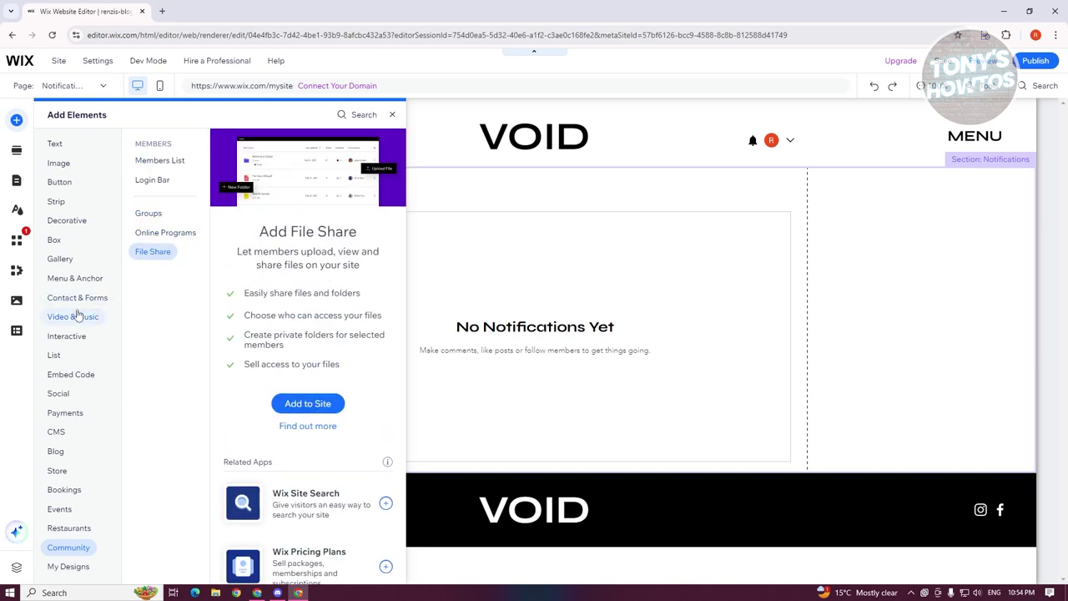
click(17, 267)
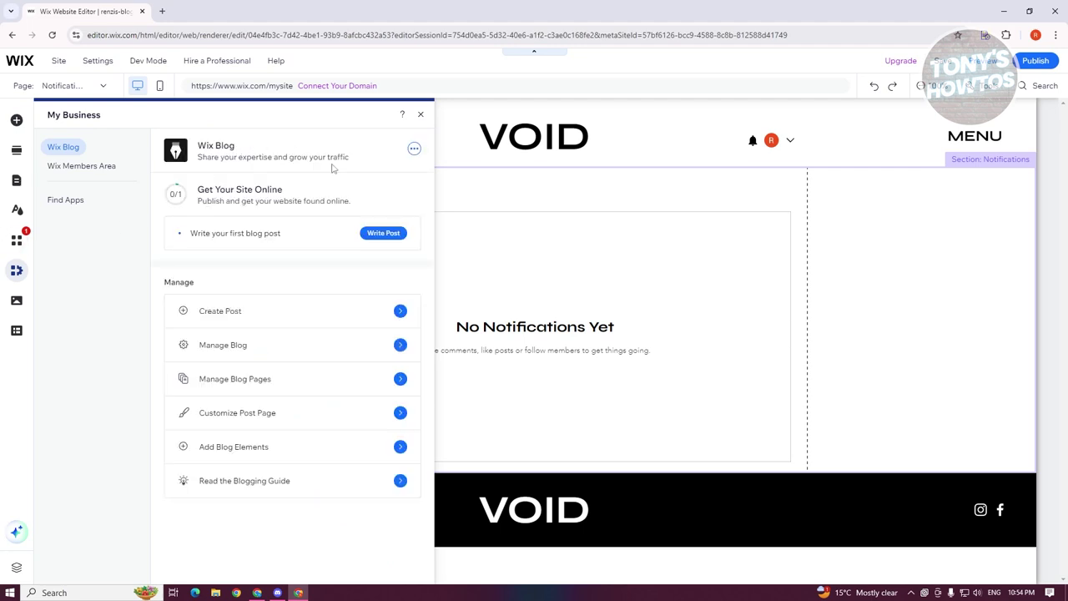
click(83, 169)
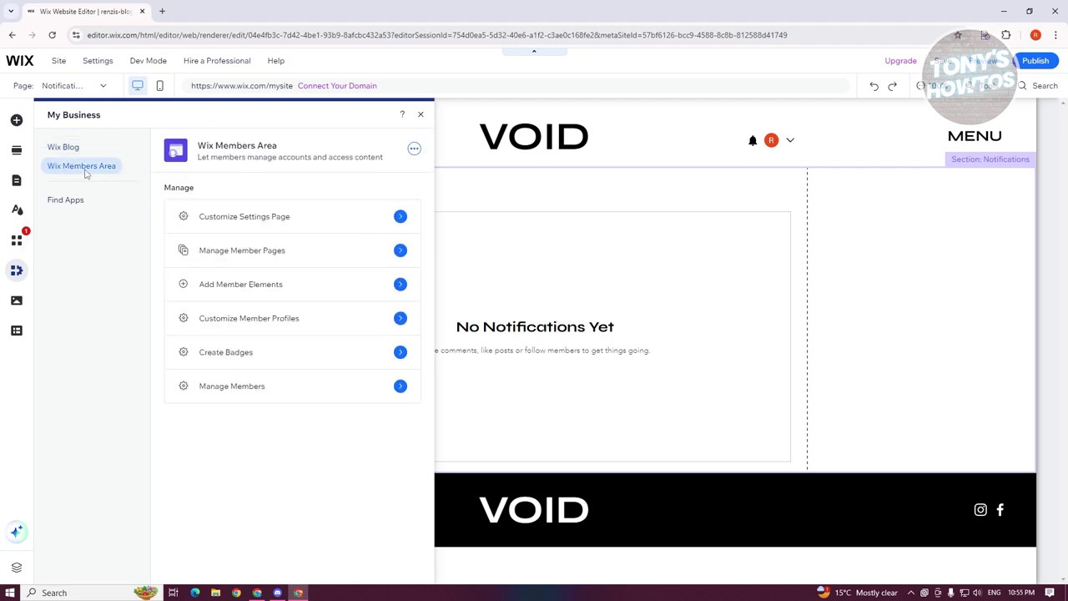
click(234, 389)
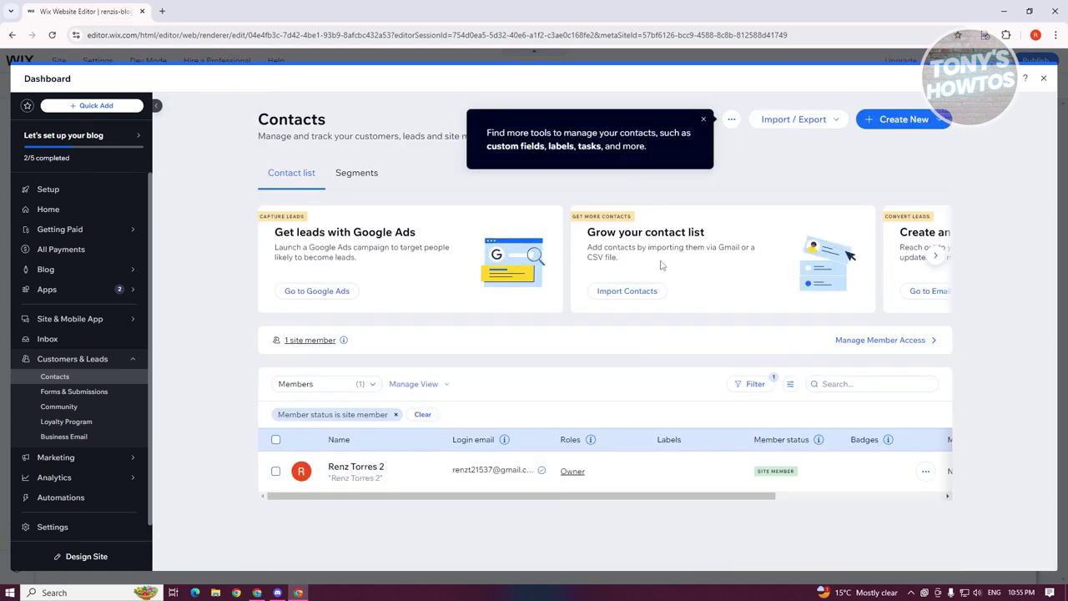
Dismiss the contacts tip and look over Import / Export and the Segments tab.
click(702, 120)
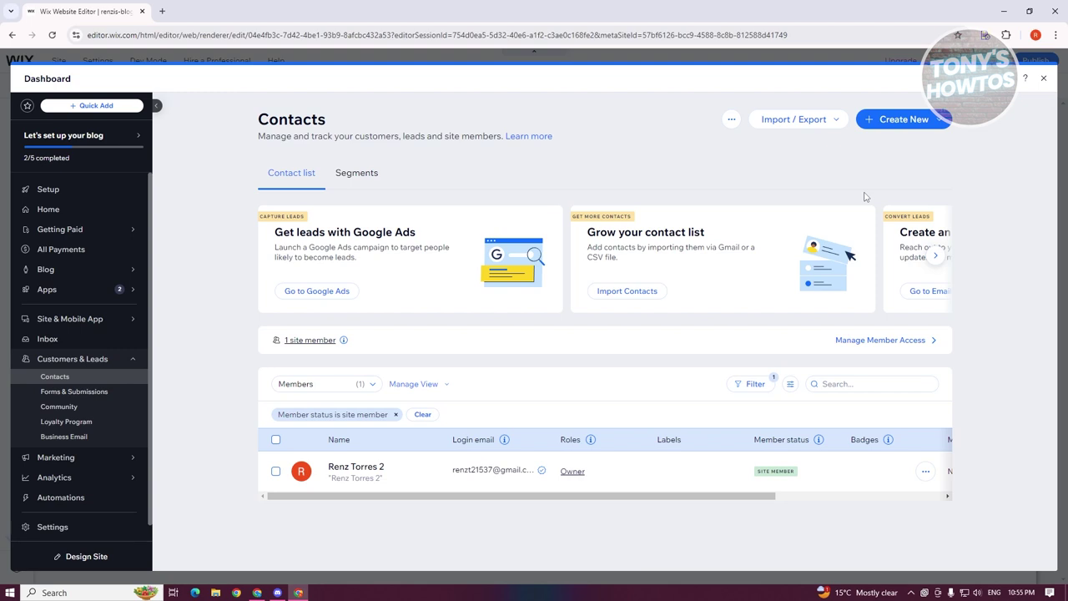
click(825, 121)
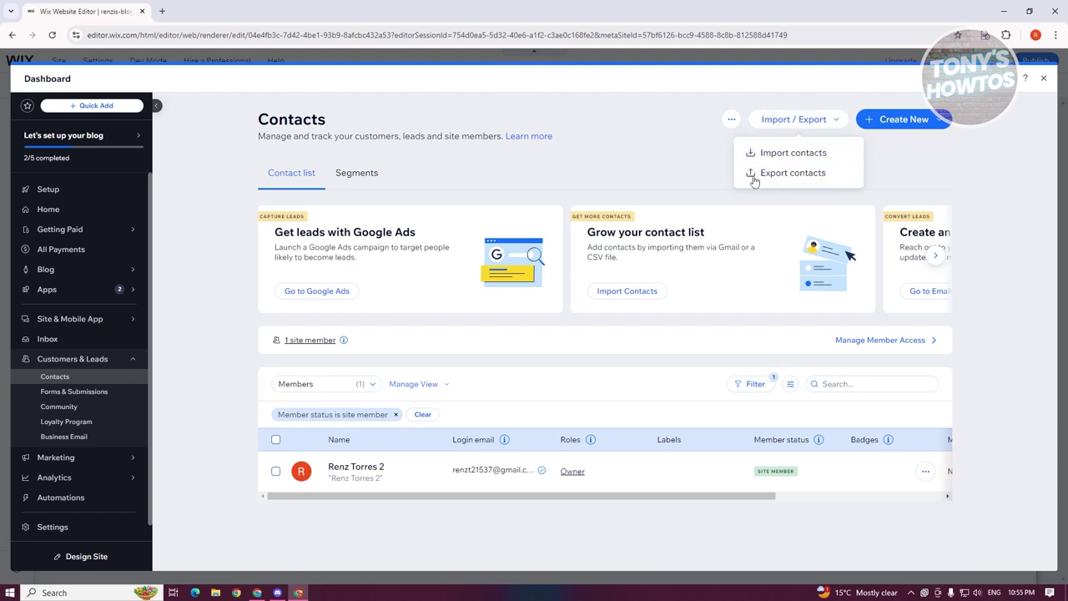
click(357, 173)
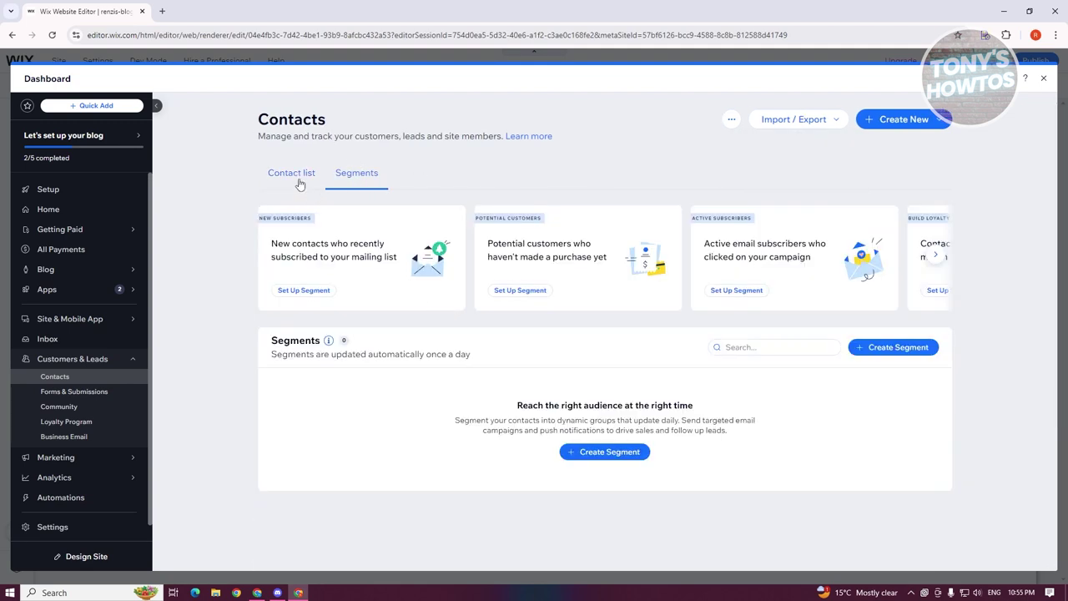
click(300, 176)
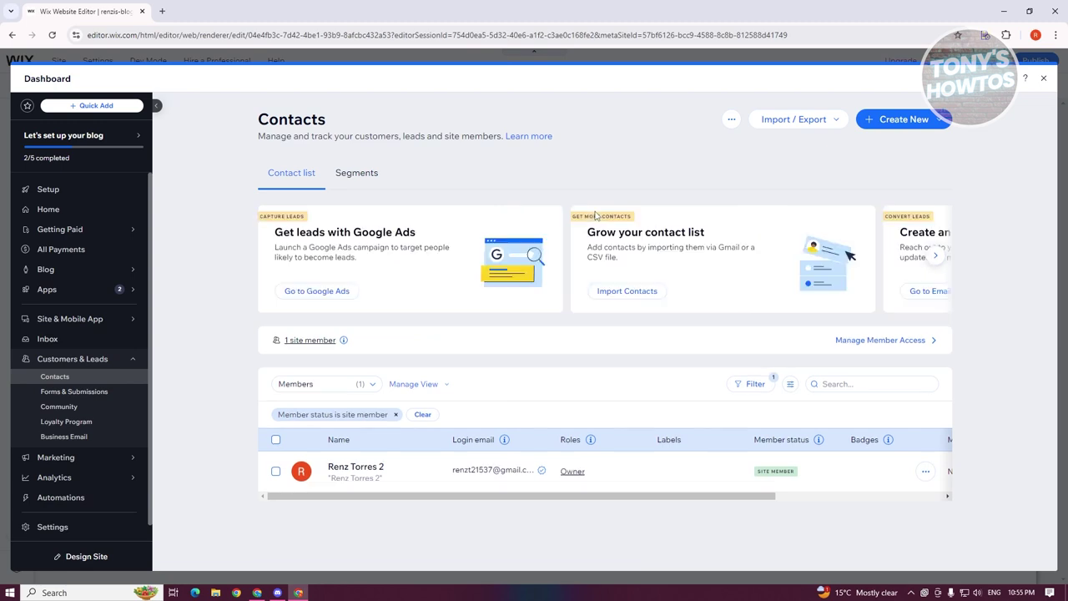
Preview the new contact form without saving, then scroll across the member contacts table.
click(941, 120)
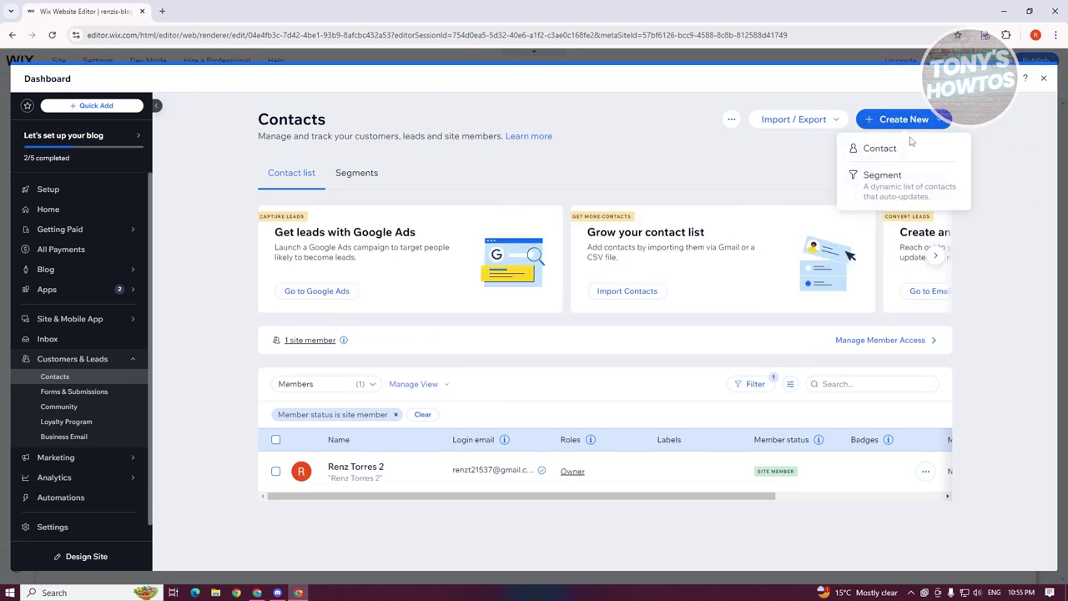
click(881, 150)
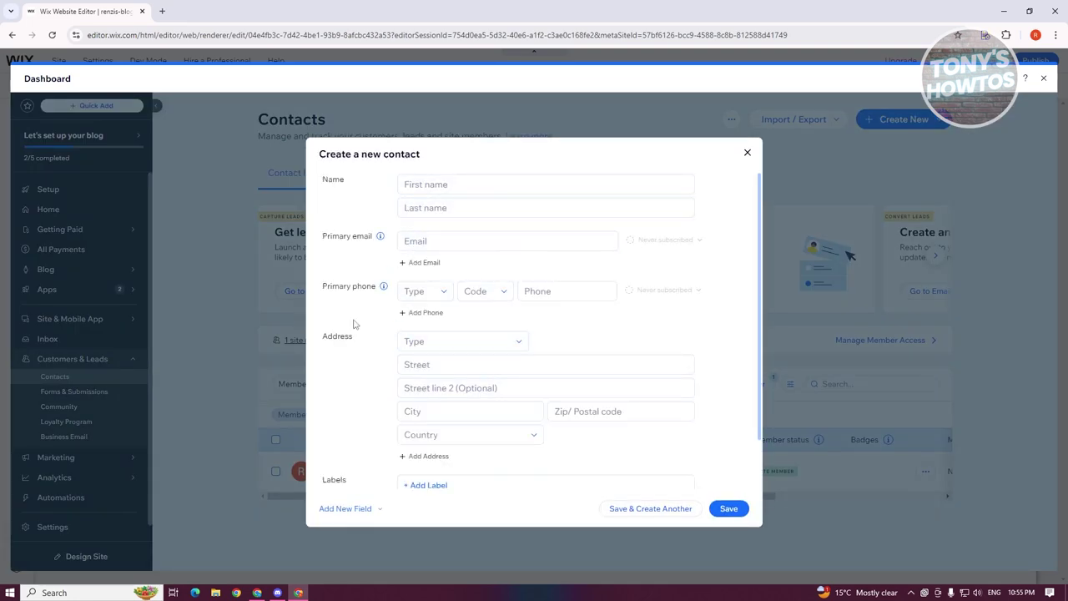
scroll(385, 361, down, 2)
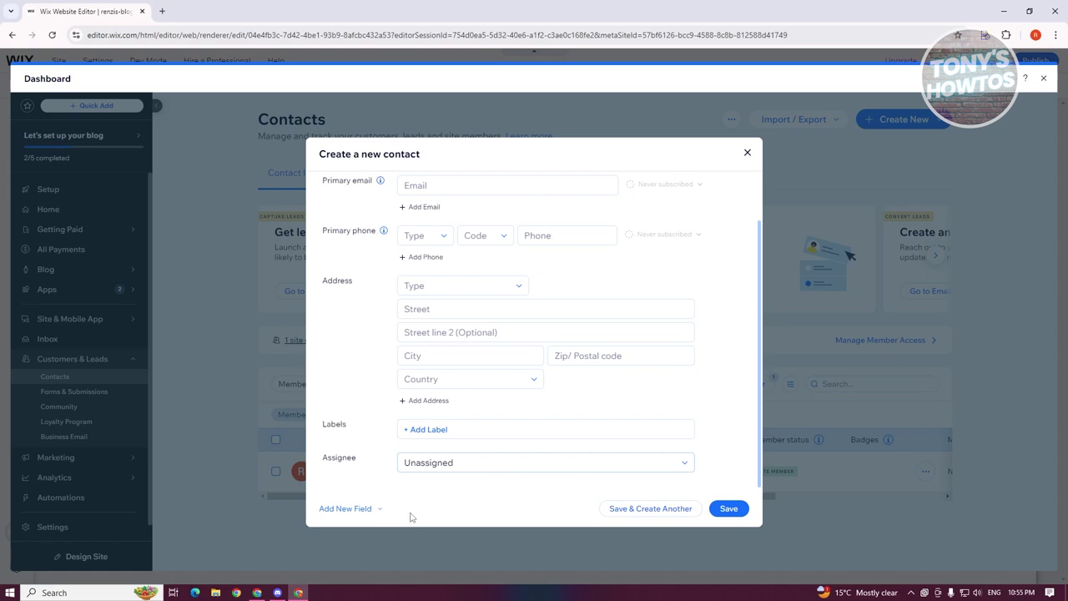
scroll(718, 400, up, 2)
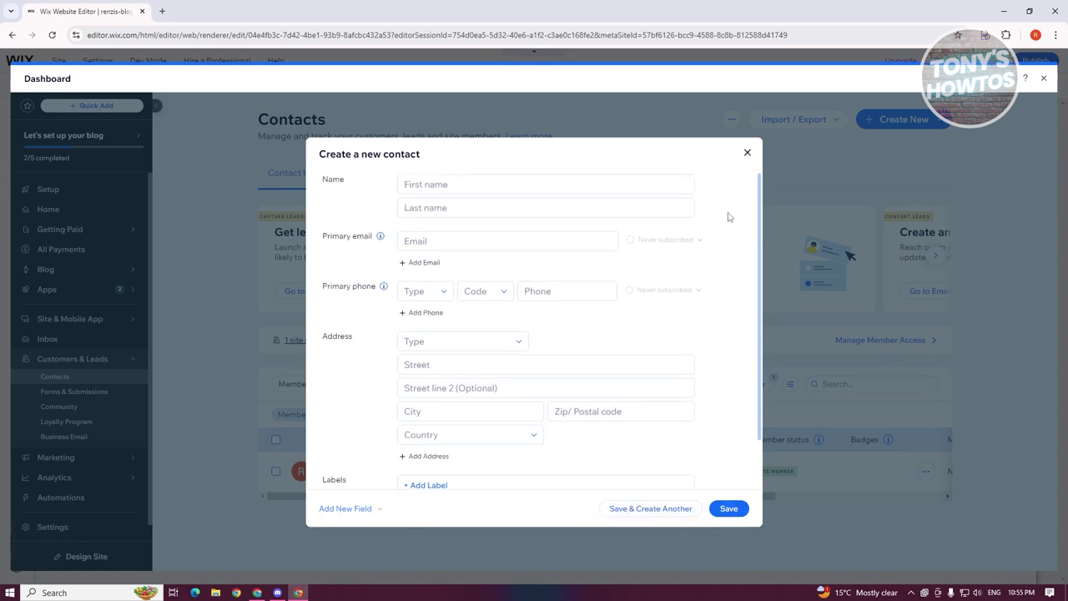
click(748, 152)
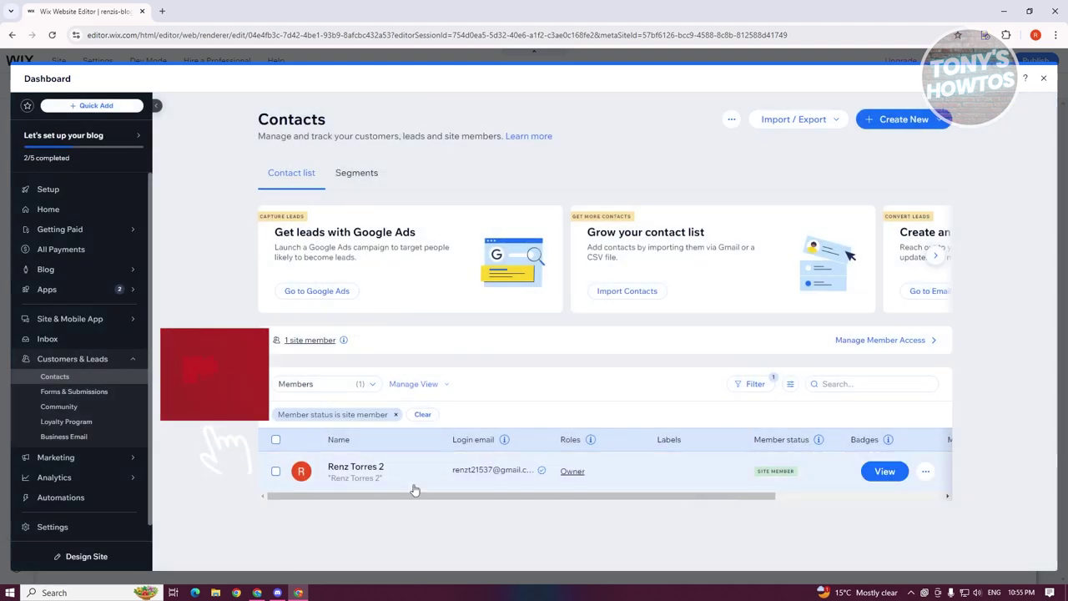
scroll(695, 487, right, 5)
scroll(649, 484, left, 5)
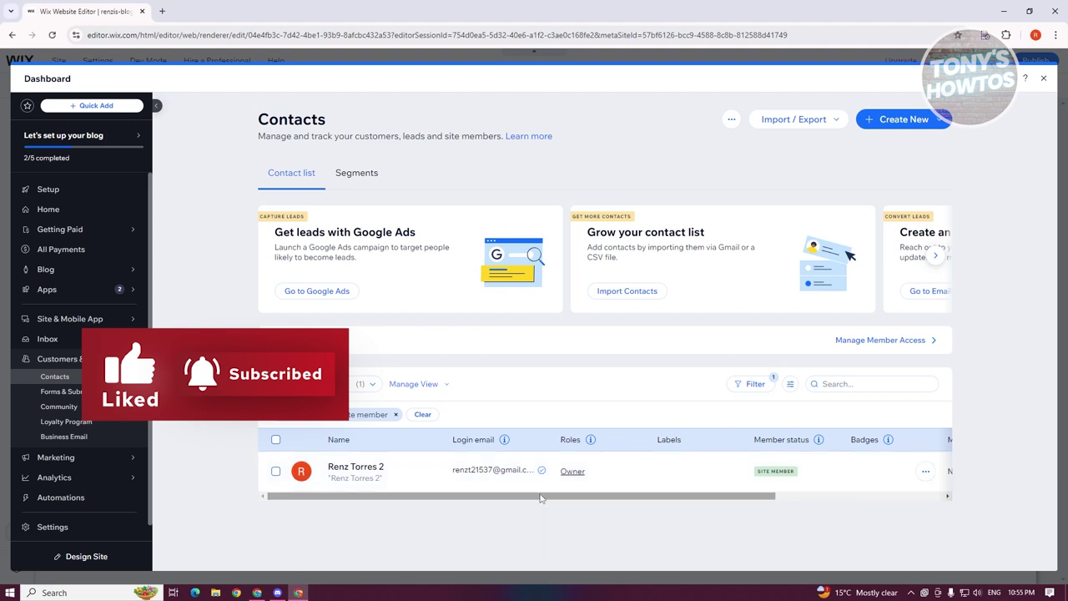
scroll(643, 499, right, 5)
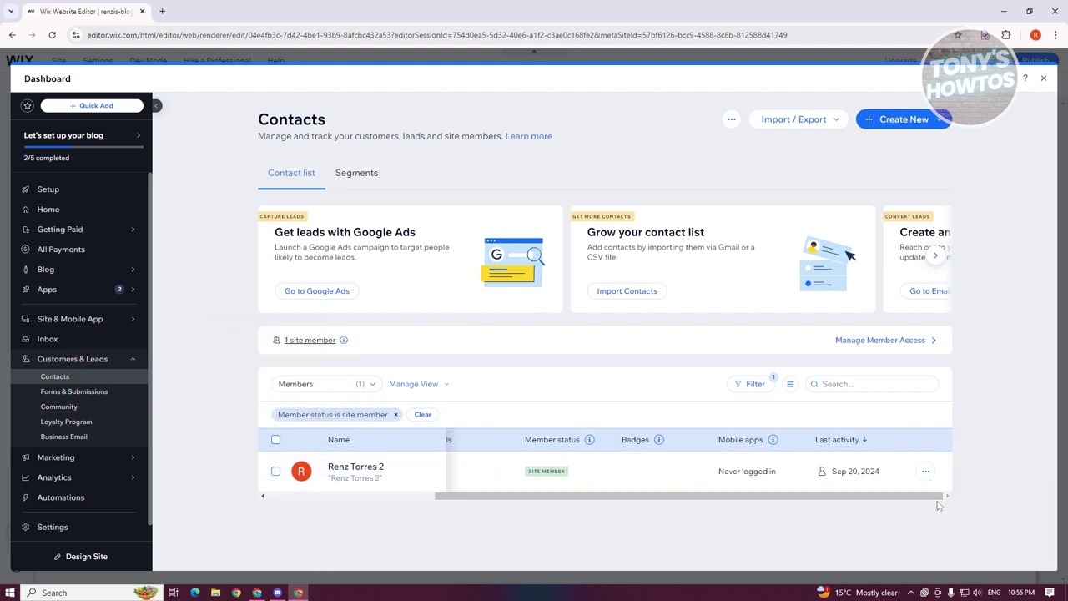
scroll(500, 492, left, 5)
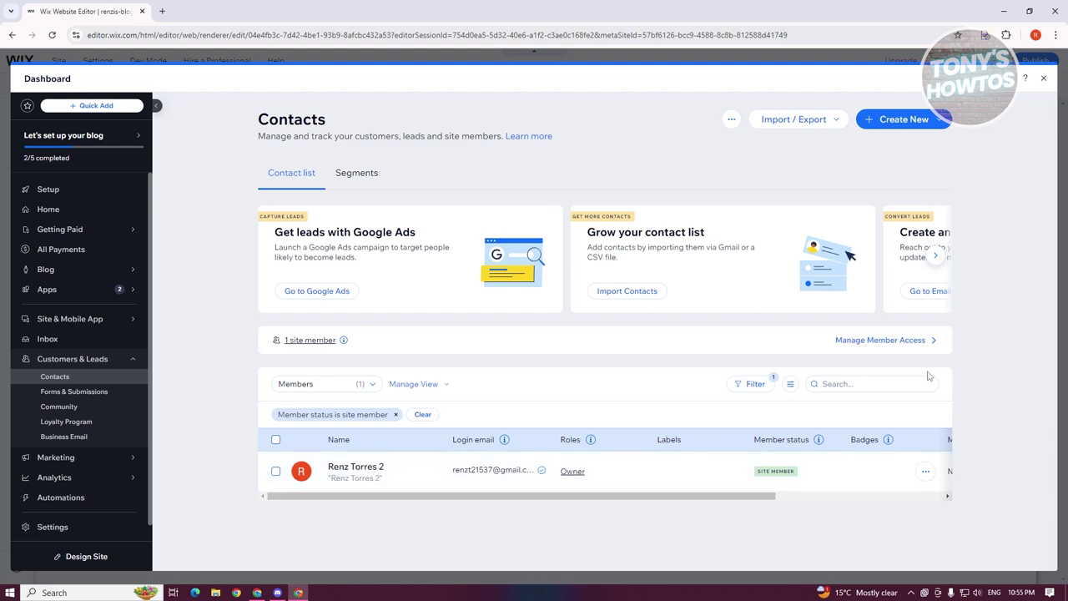
Open Site Member Access, check Set Permissions, and scroll to signup and login settings.
click(873, 341)
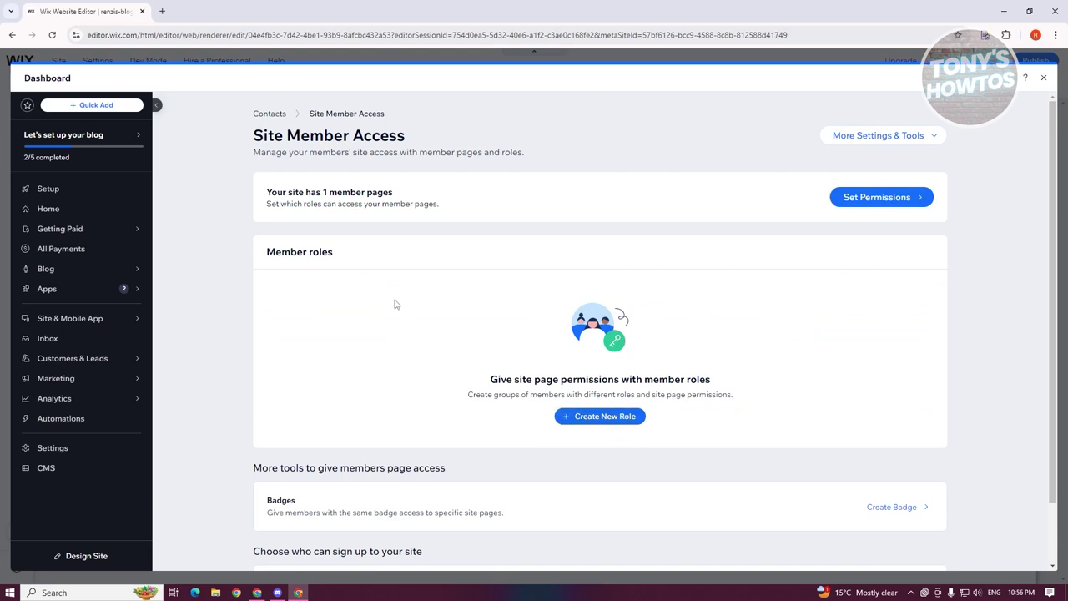
click(899, 198)
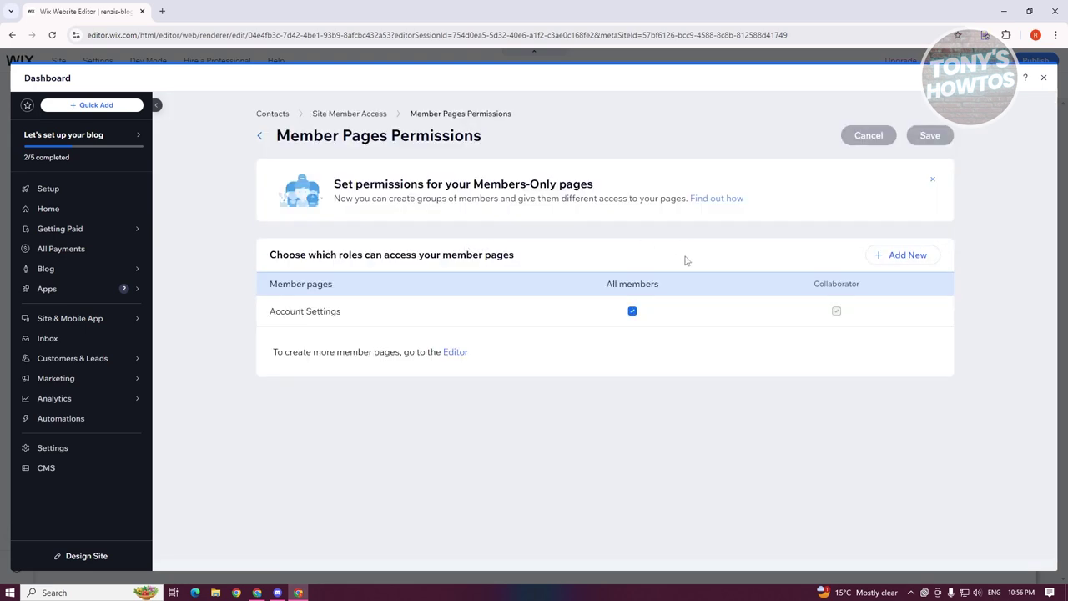
click(259, 138)
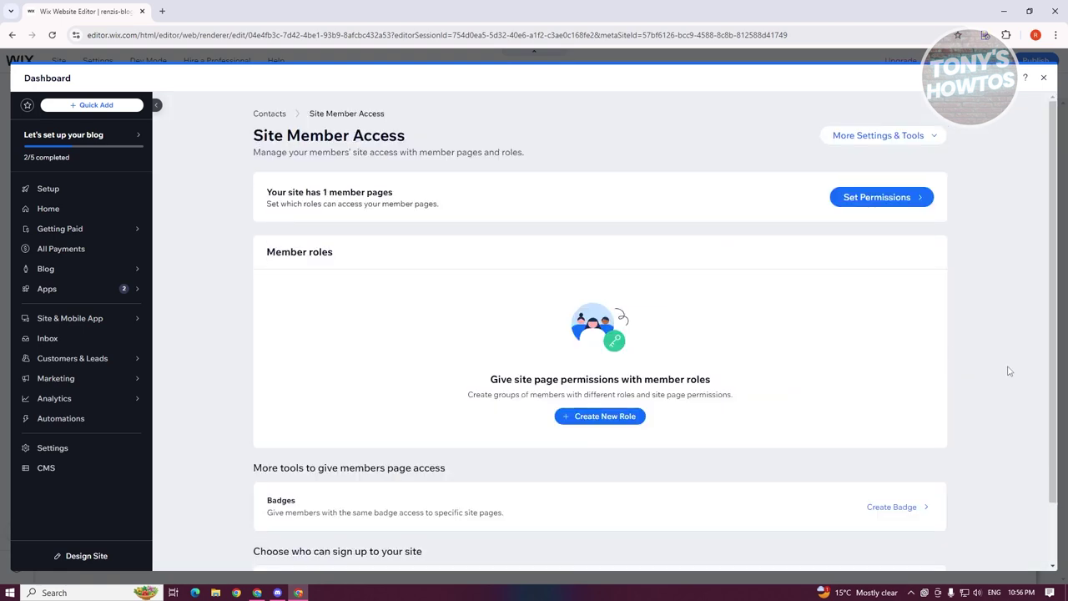
scroll(726, 395, down, 2)
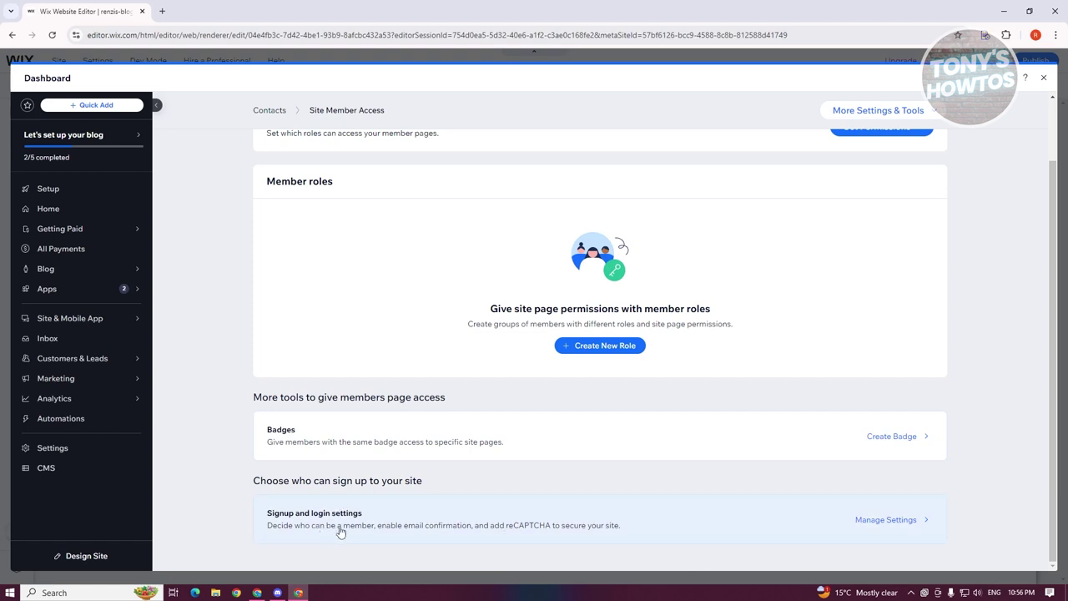
In Signup & Login Security, require email confirmation and keep login reCAPTCHA off.
click(907, 528)
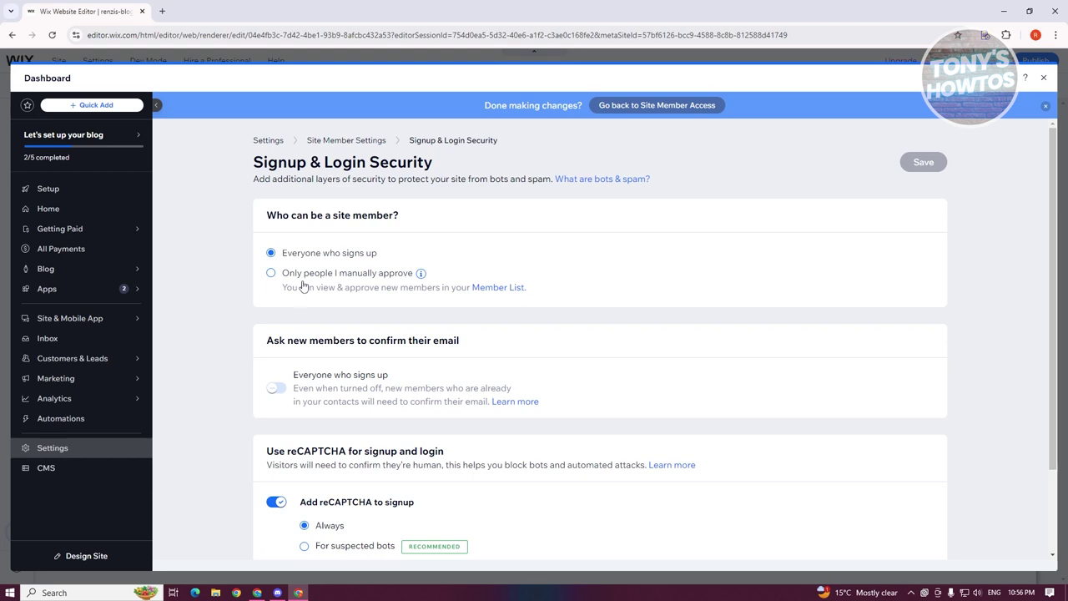
scroll(580, 333, down, 2)
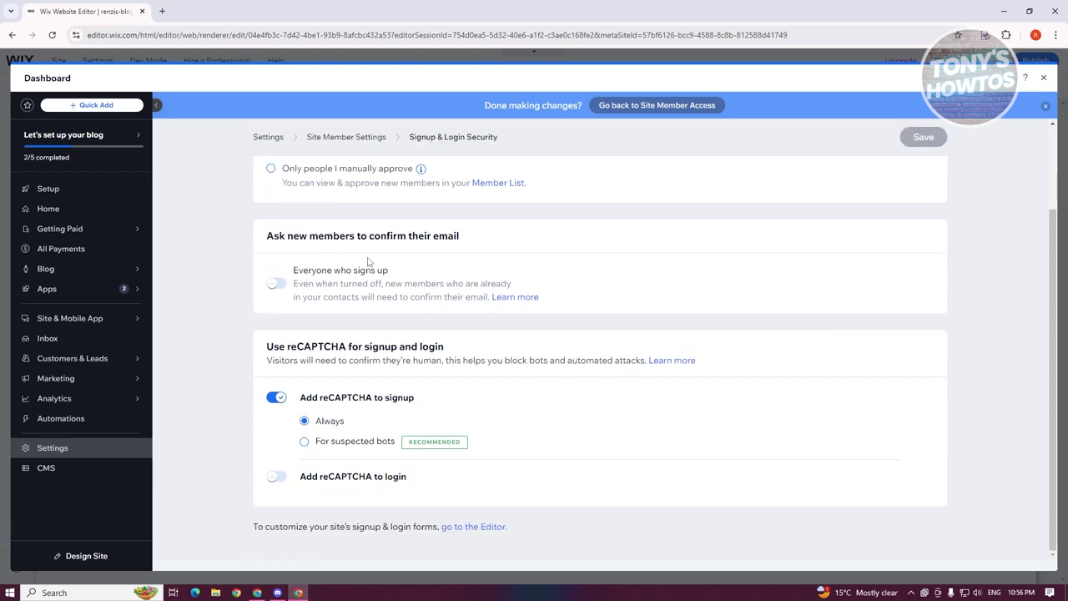
click(276, 287)
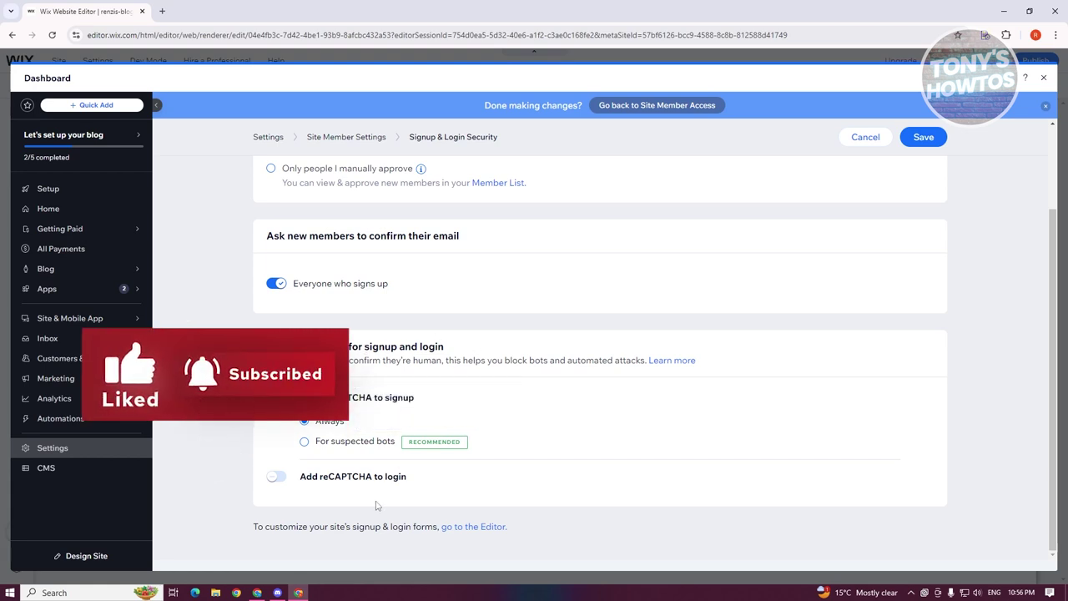
click(279, 477)
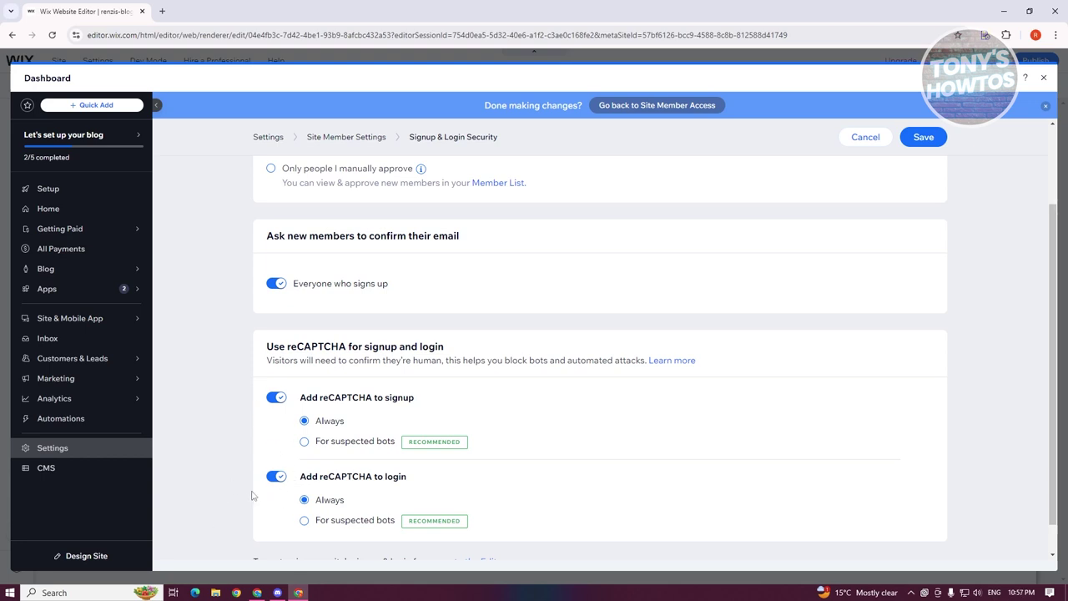
click(277, 477)
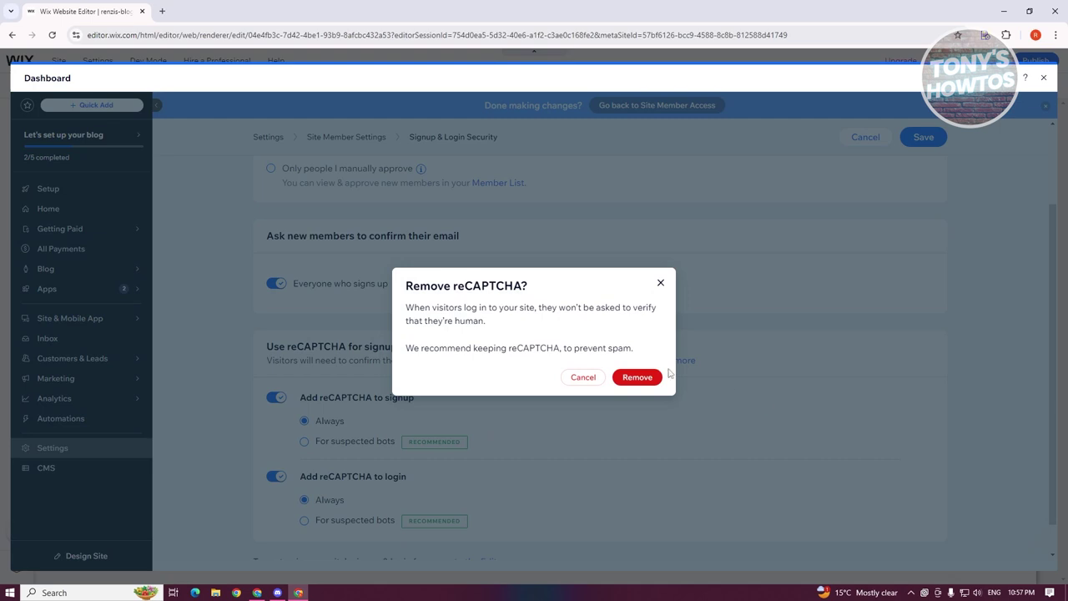
click(637, 376)
Save the security settings and return to the main Settings page.
scroll(835, 404, up, 2)
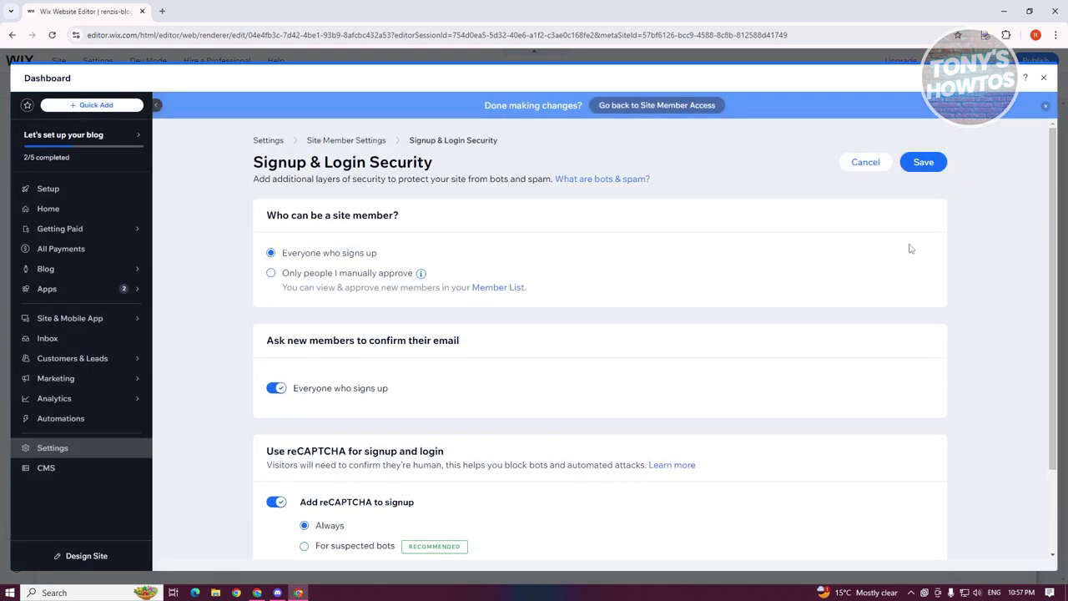
click(923, 163)
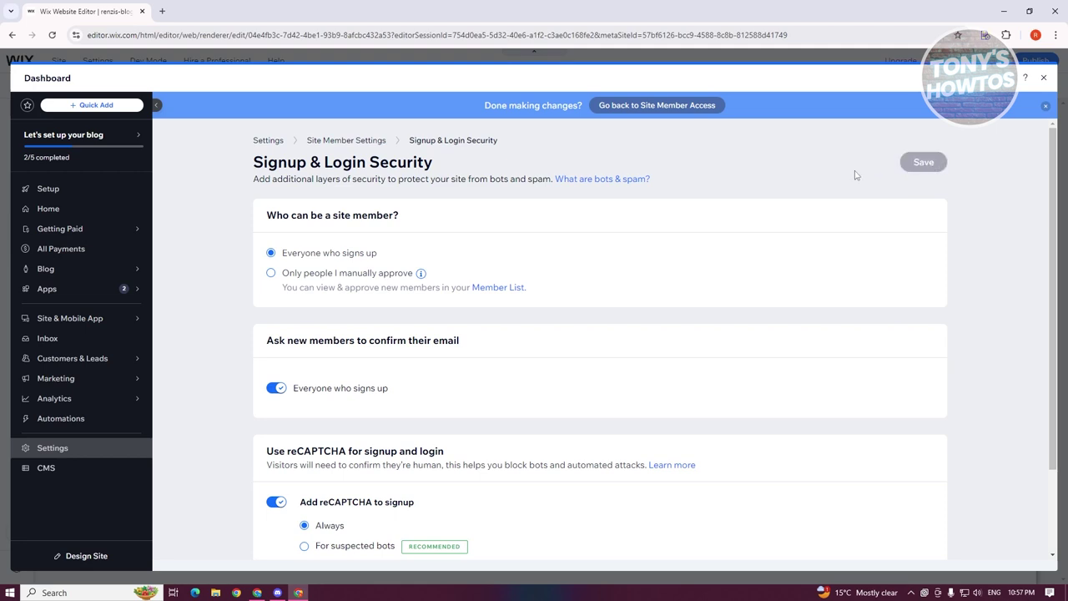
click(334, 170)
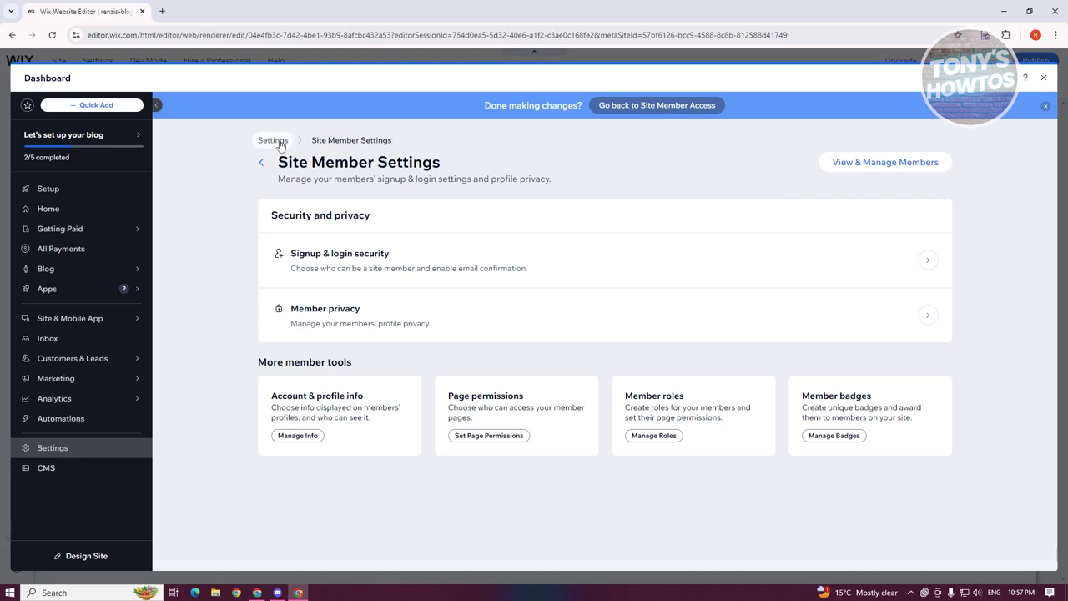
click(262, 161)
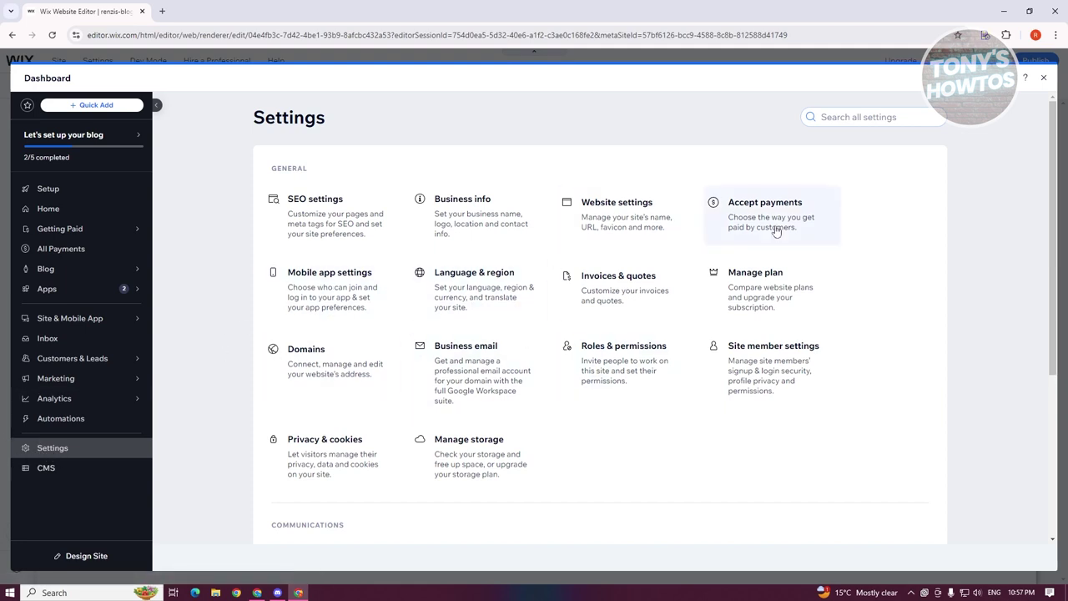
Review Member privacy under Site member settings, then reopen Signup & Login Security.
click(799, 350)
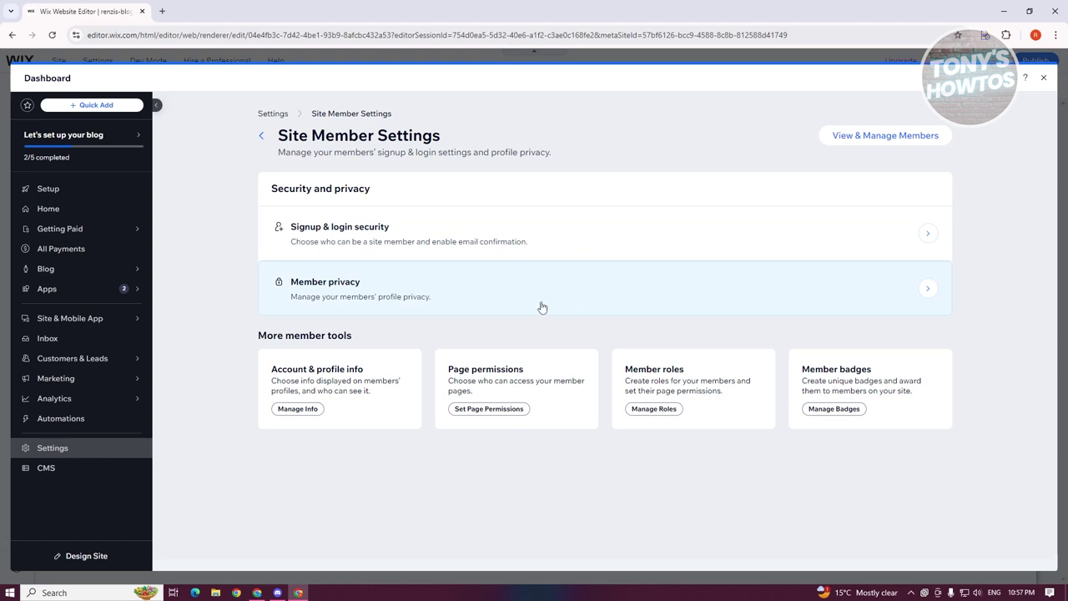
click(928, 289)
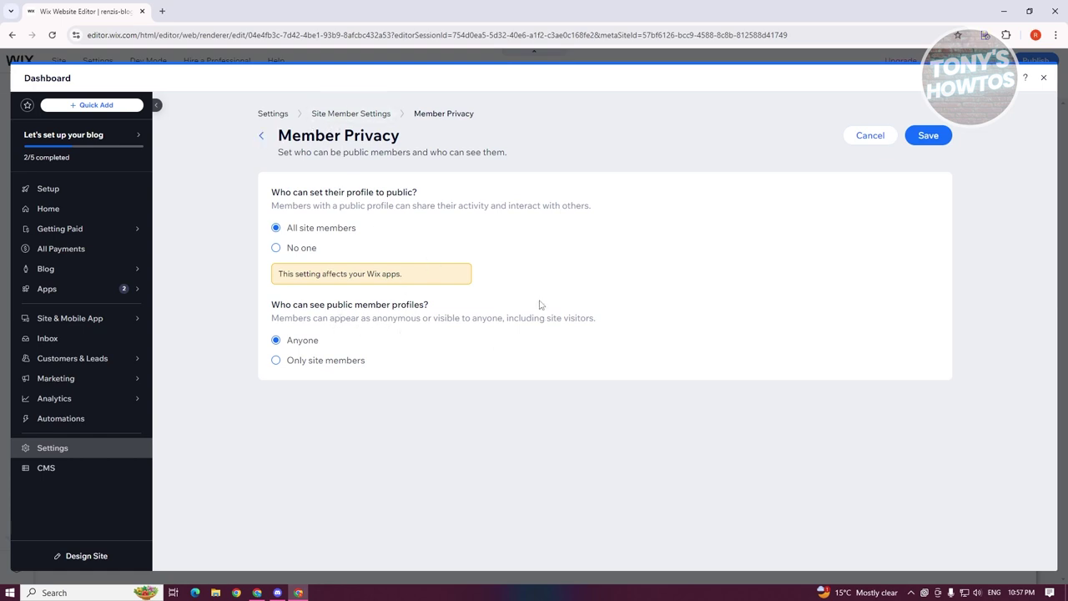
click(377, 114)
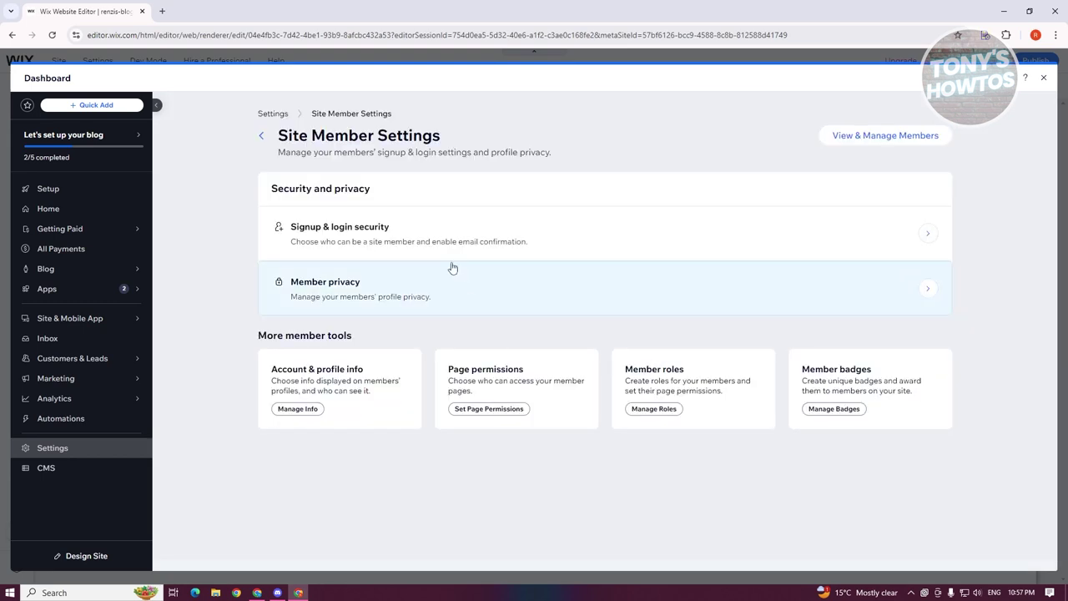
click(381, 230)
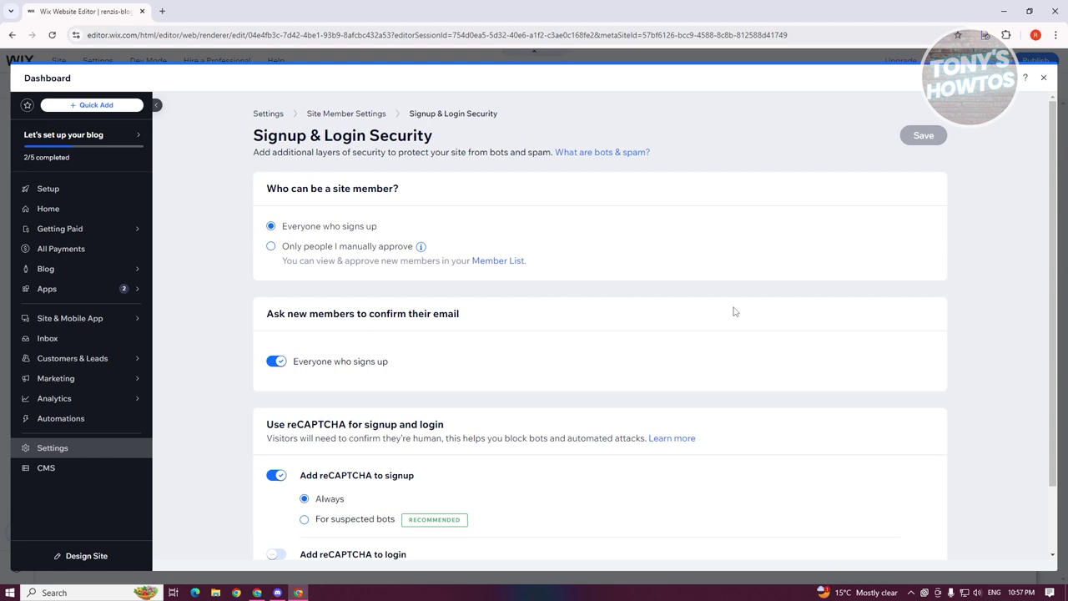
scroll(735, 312, down, 2)
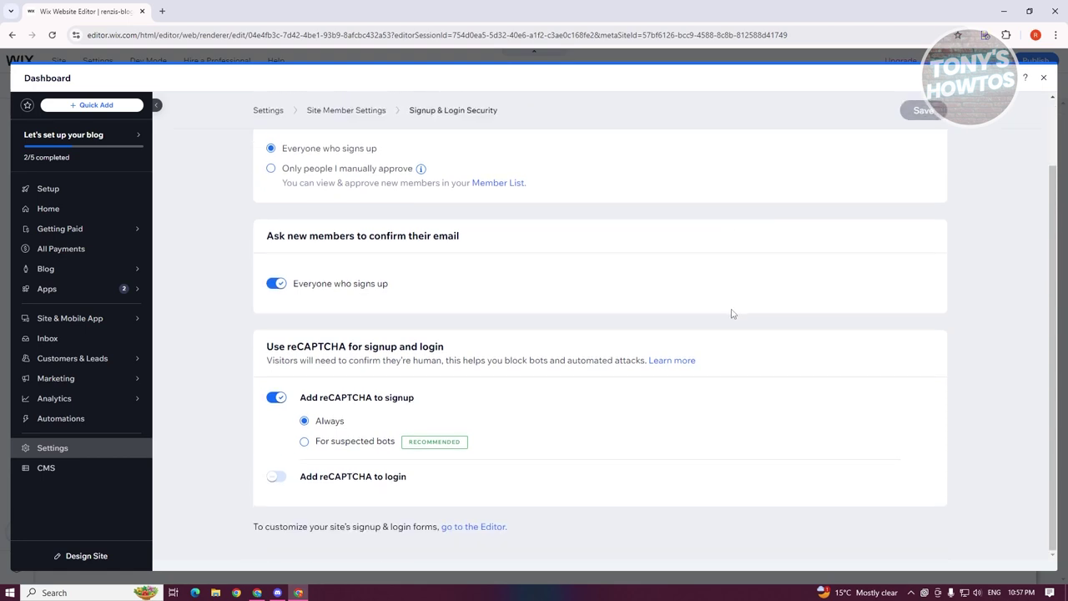
scroll(732, 317, up, 2)
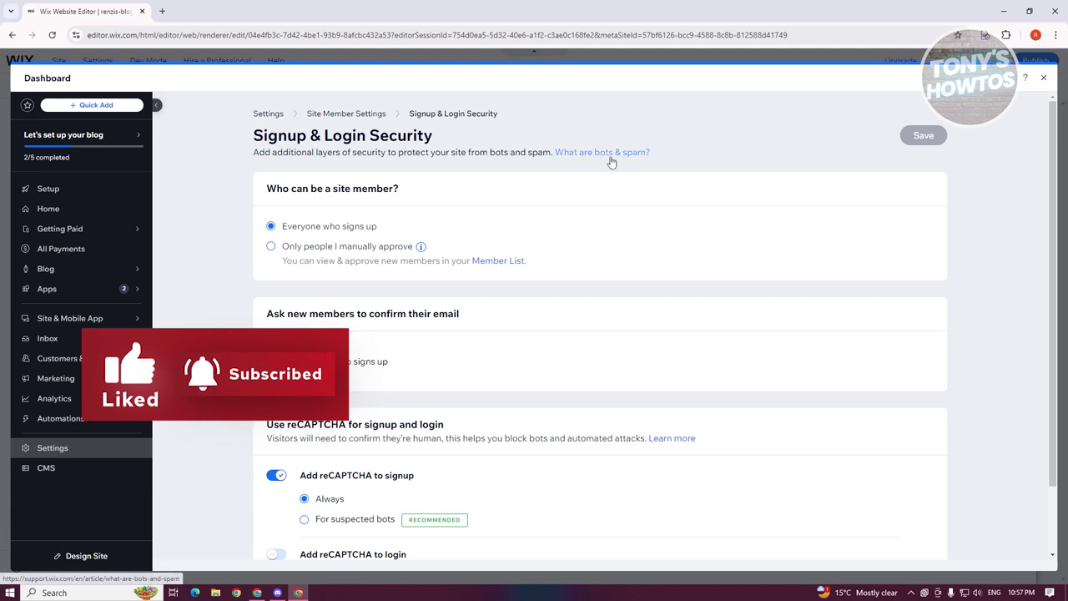
Close the dashboard and list the Members Area pages in the editor, with the Profile page shown.
click(268, 114)
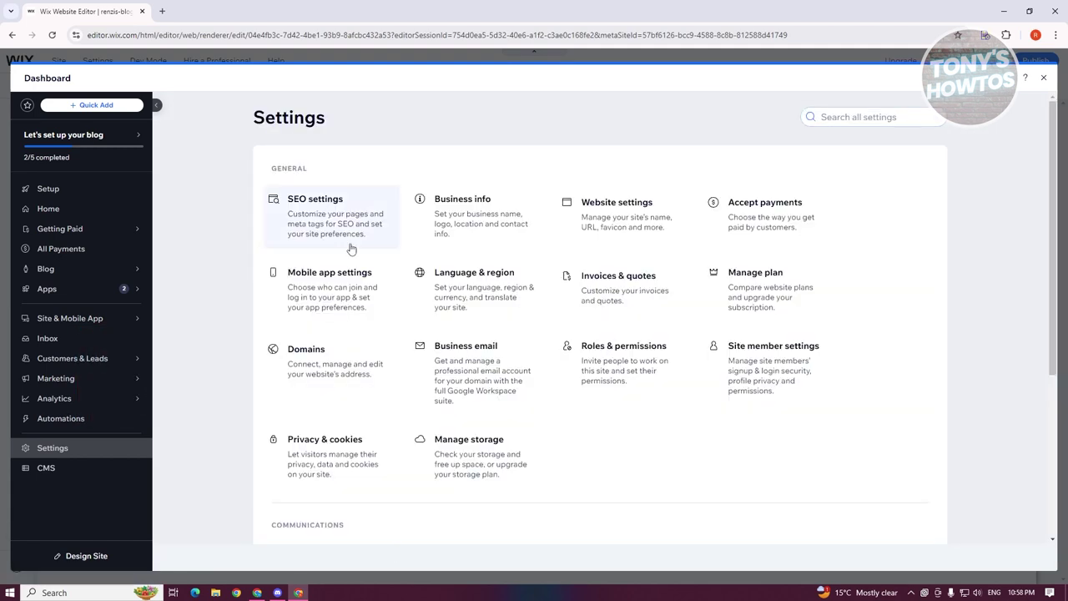
click(1043, 77)
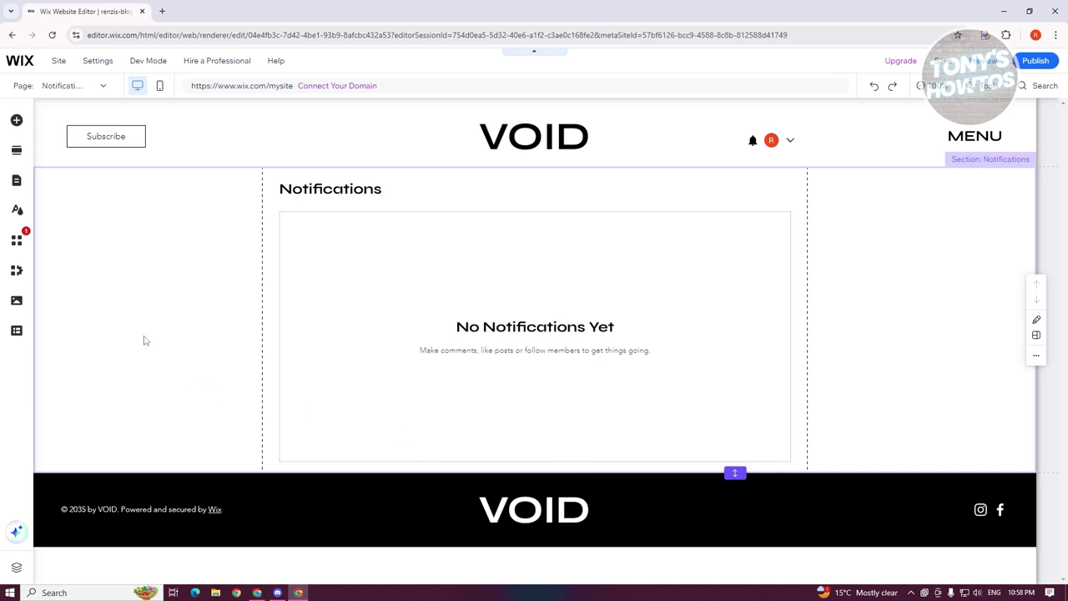
click(25, 273)
click(17, 180)
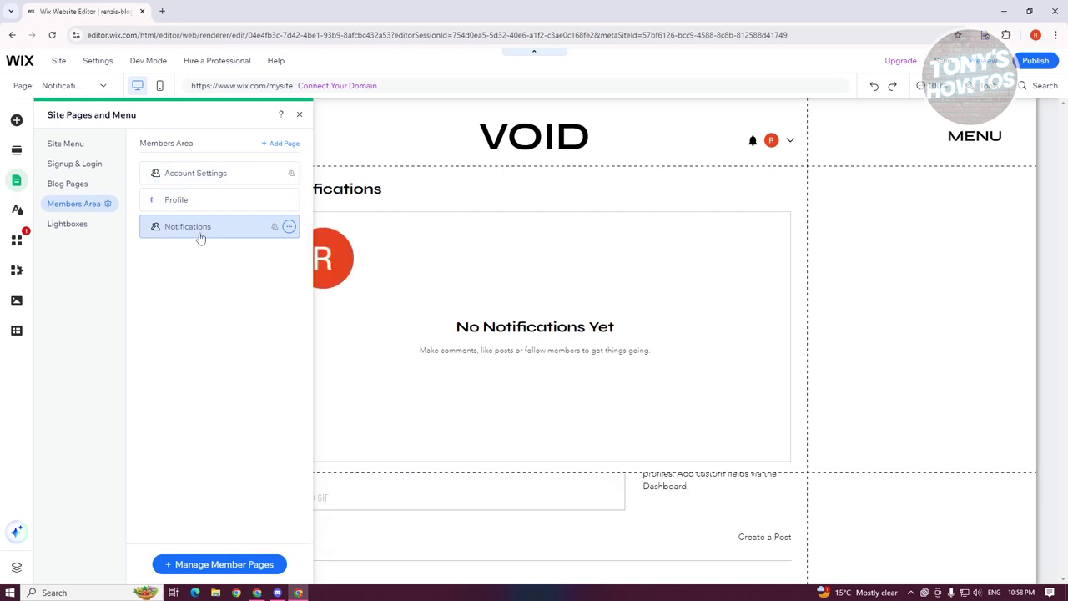
Open the Signup & Login pages and review the Member Signup Form's policy and social login options.
click(77, 164)
click(217, 175)
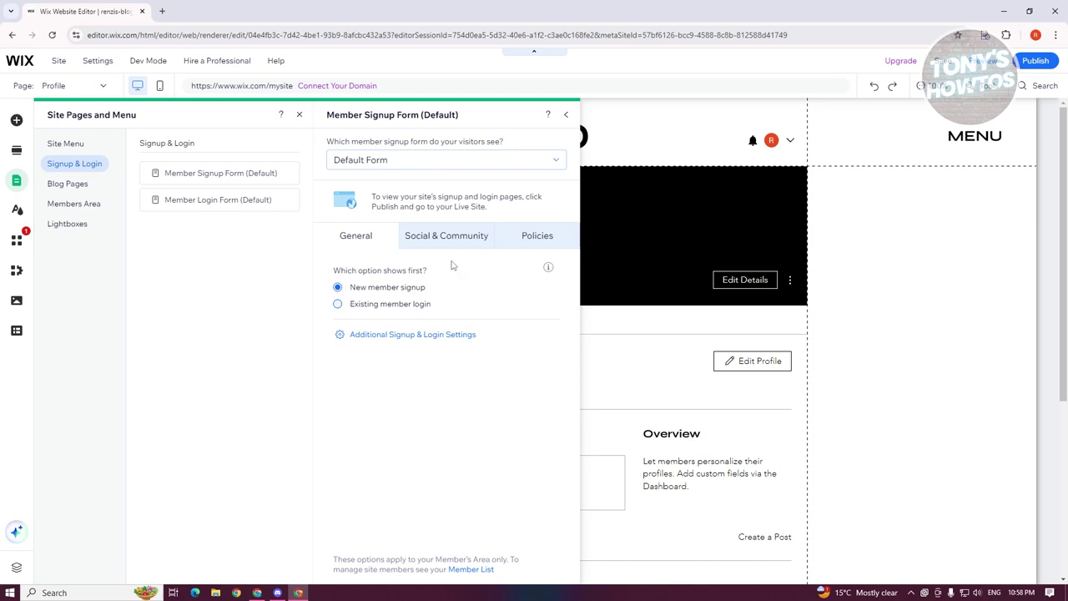
click(526, 241)
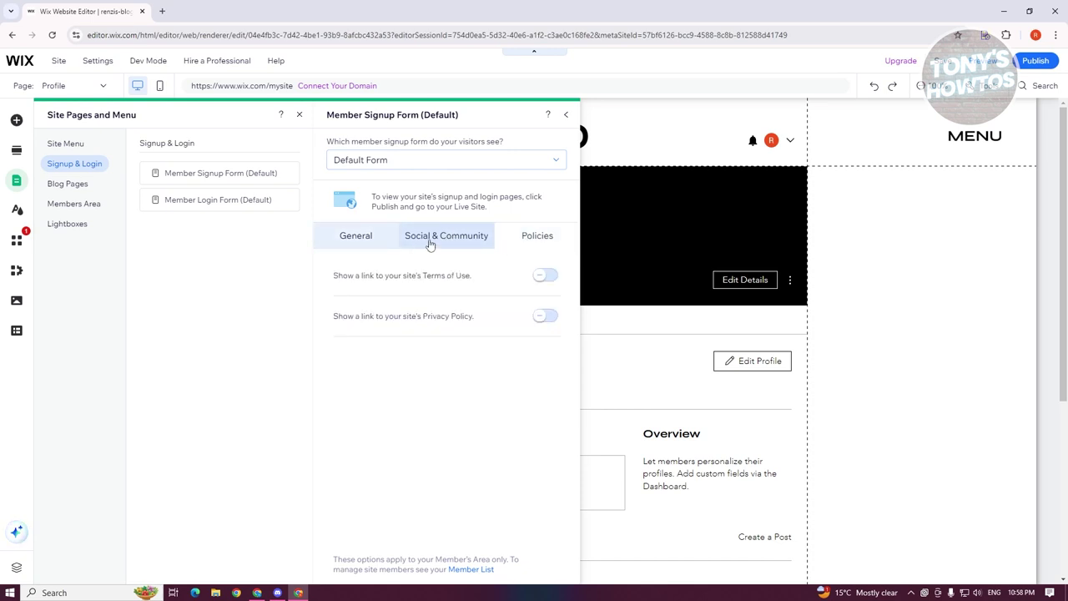
click(430, 242)
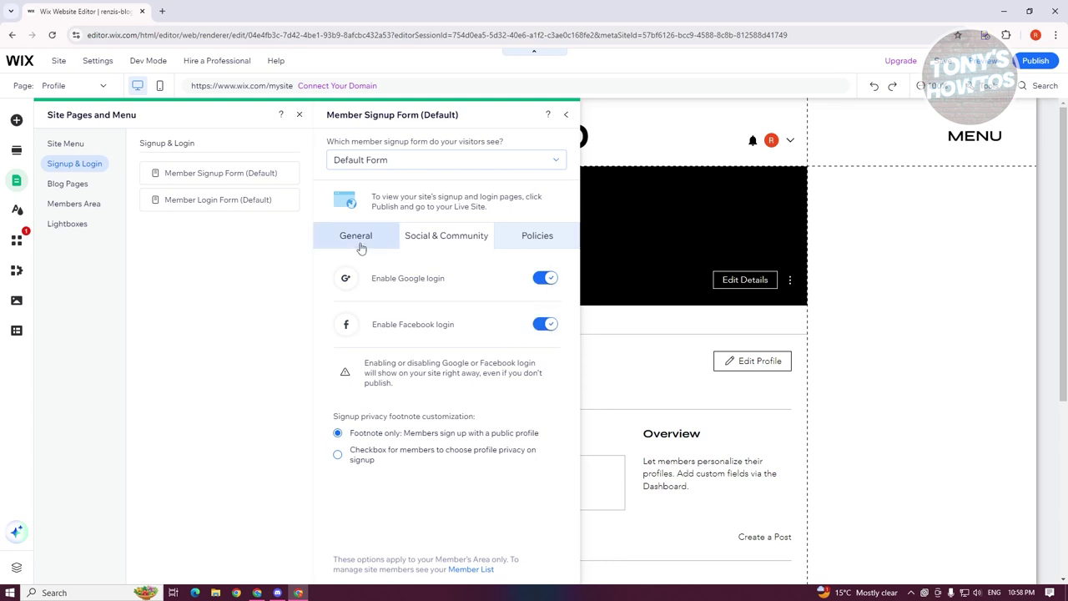
Review the Member Login Form's social and general options, keeping the Default Form.
click(192, 202)
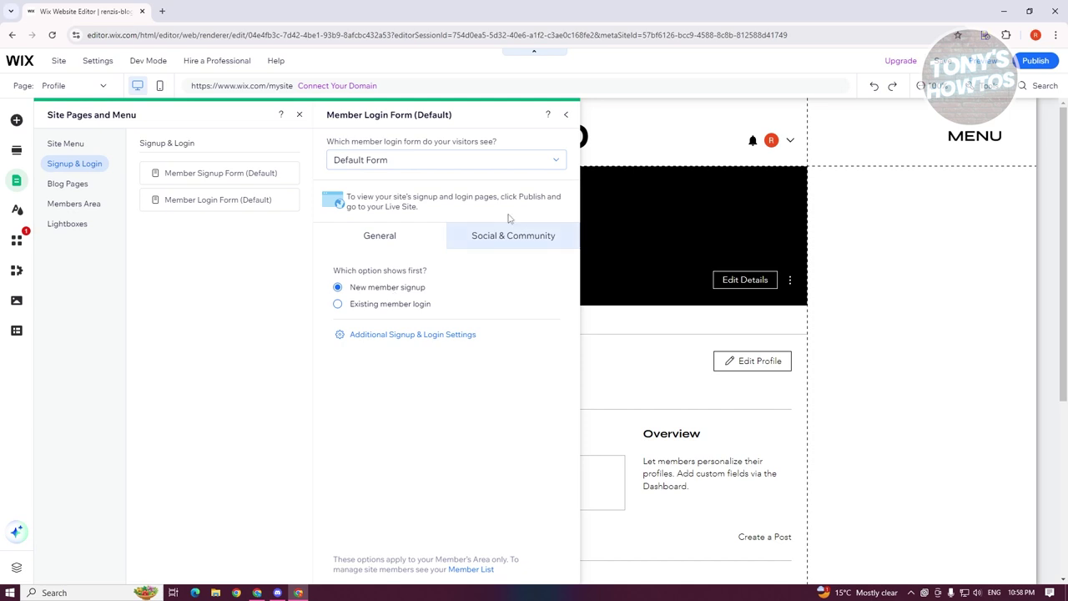
click(526, 242)
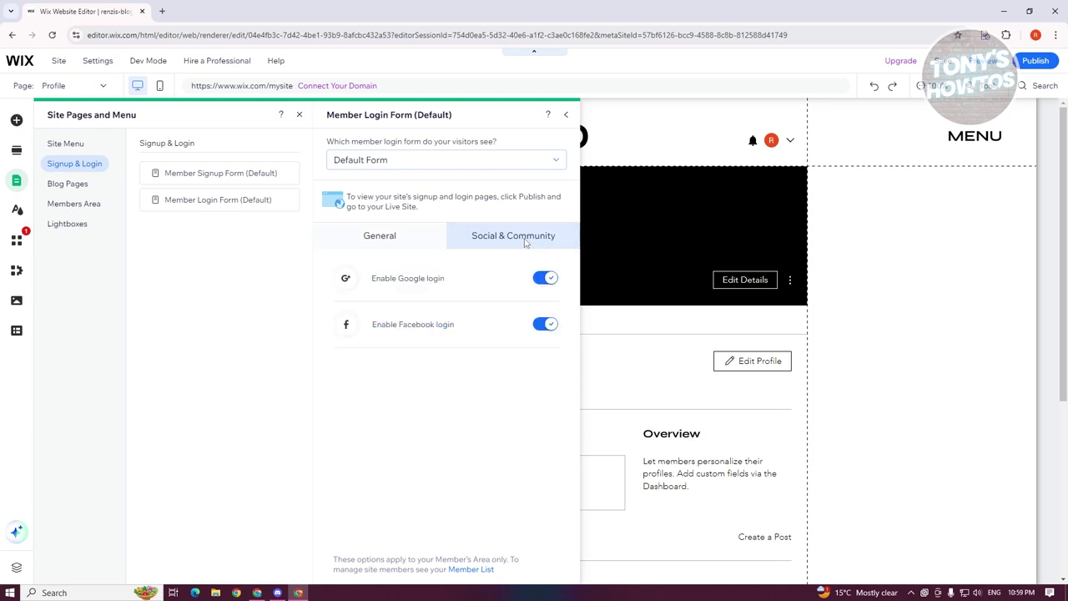
click(408, 250)
click(448, 160)
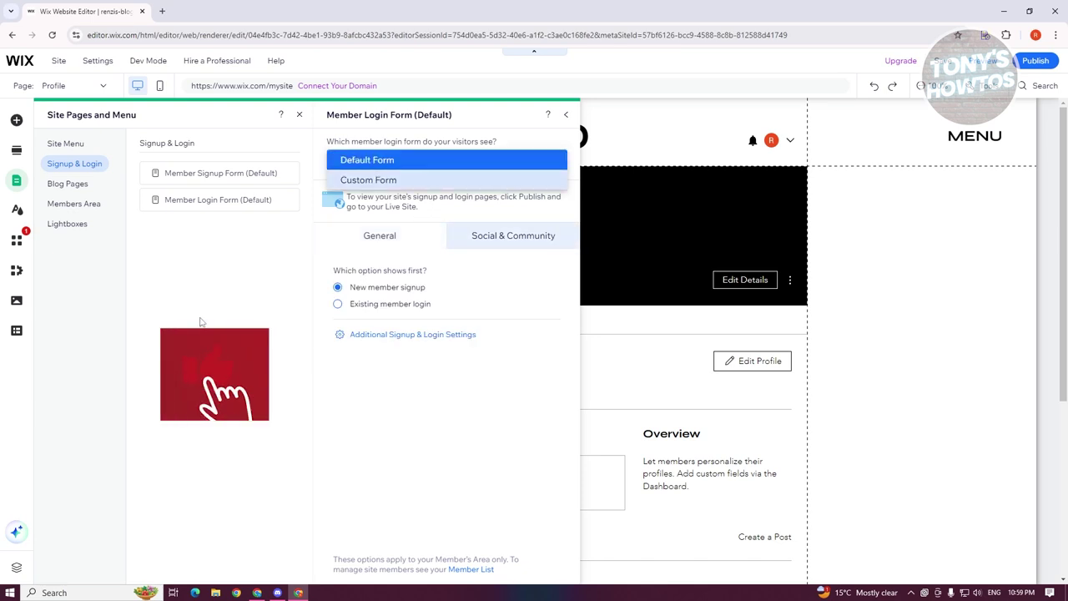
click(200, 321)
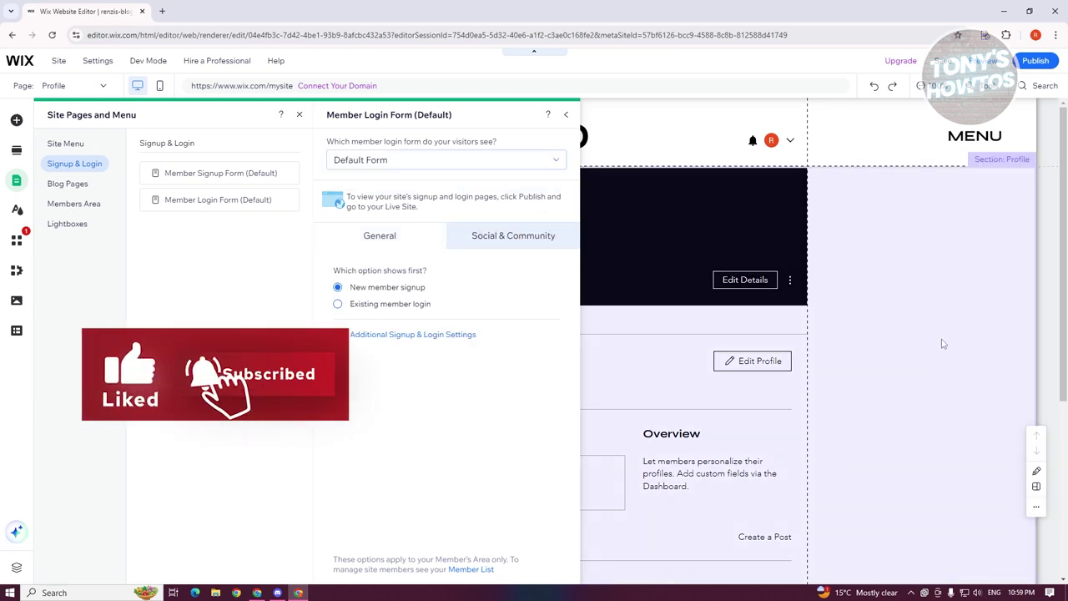